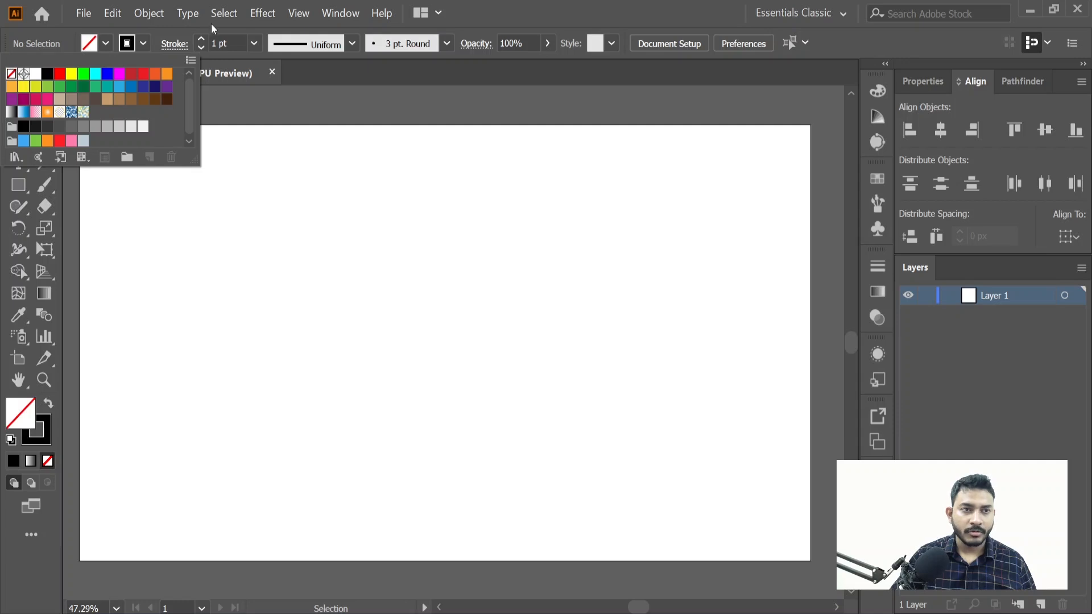
# Draw a straight vertical line segment with no fill and a 1 pt black stroke on the artboard's left half.
pyautogui.click(145, 42)
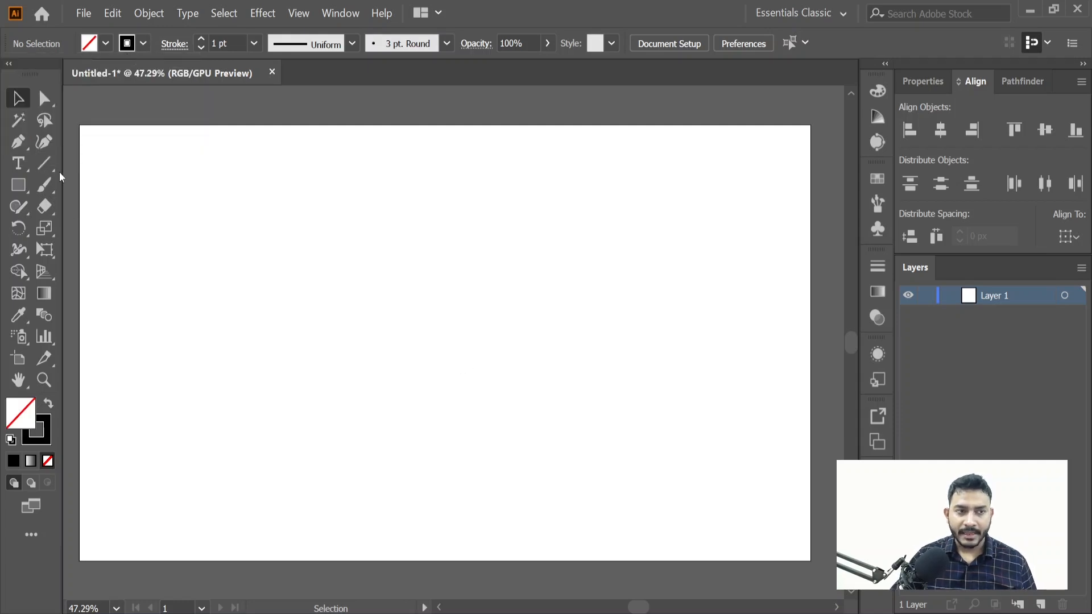
pyautogui.rightClick(50, 160)
pyautogui.click(100, 164)
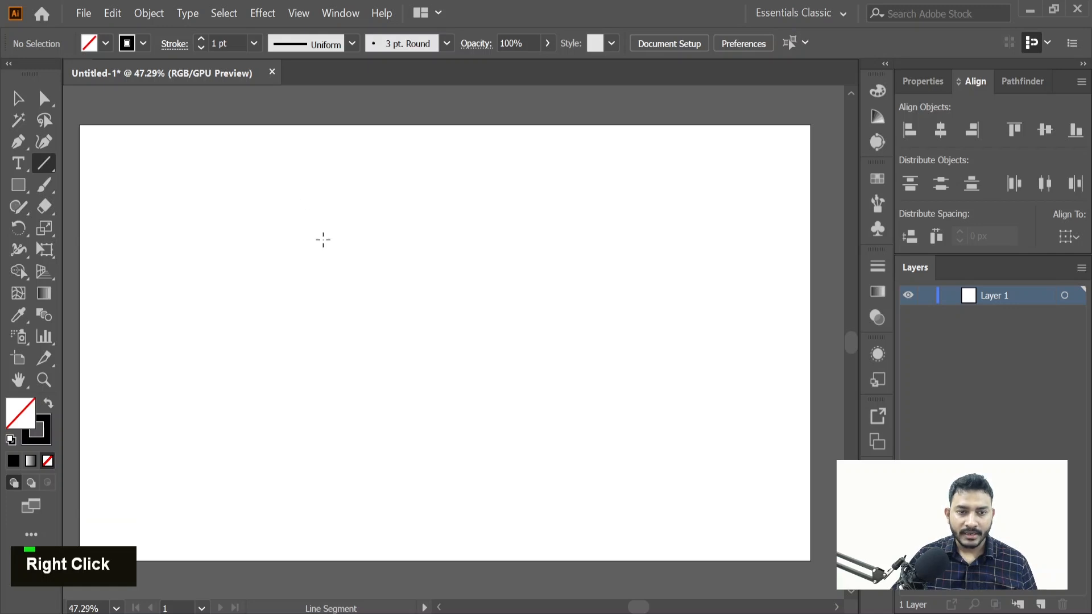
pyautogui.moveTo(309, 204); pyautogui.dragTo(309, 461)
# Duplicate the vertical line about 33 px to its right.
pyautogui.click(18, 98)
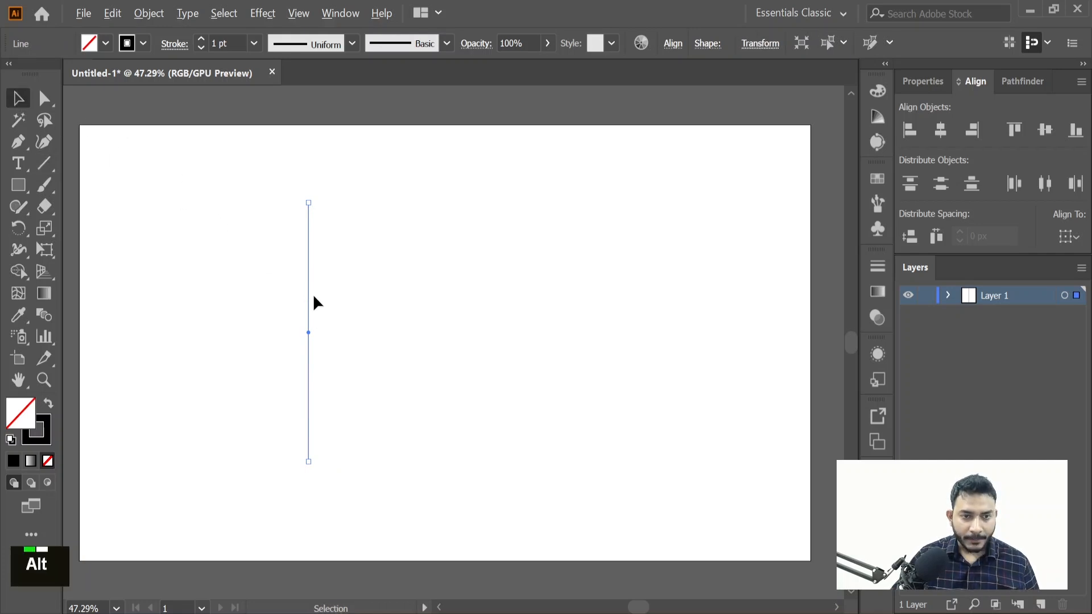
pyautogui.moveTo(309, 295); pyautogui.dragTo(323, 303)
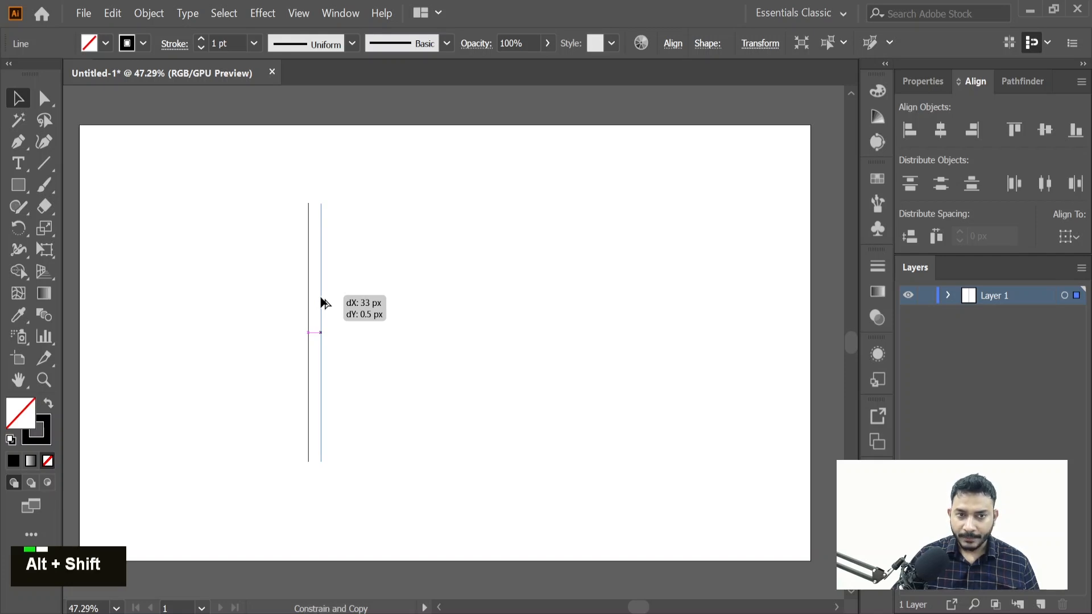
pyautogui.keyDown('alt'); pyautogui.keyDown('shift'); pyautogui.moveTo(323, 303); pyautogui.dragTo(324, 303); pyautogui.keyUp('shift'); pyautogui.keyUp('alt')
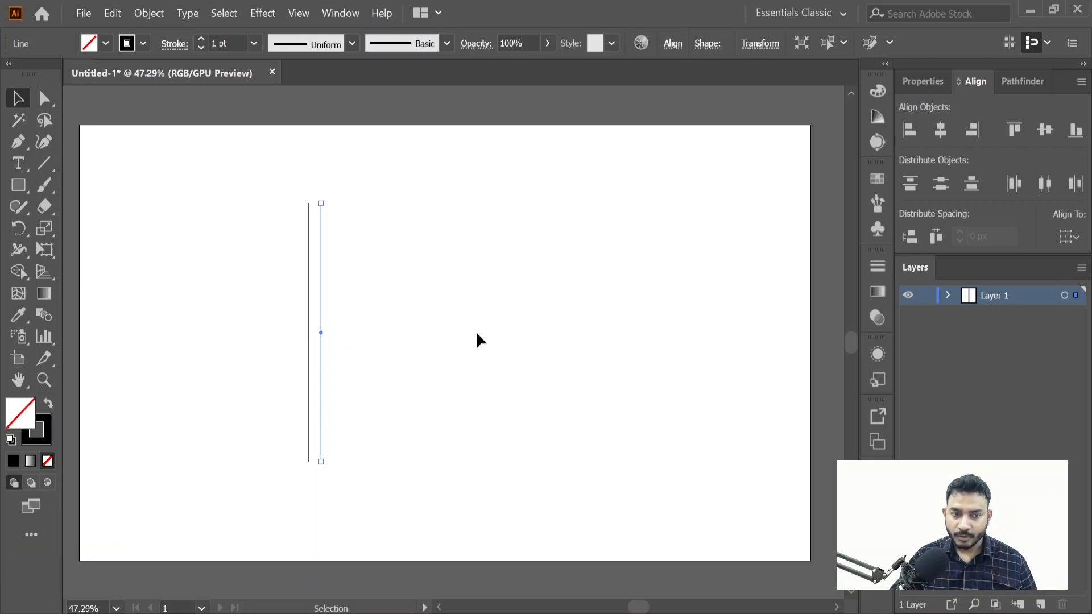
# Repeat the line duplication 14 times to build a row of evenly spaced vertical lines.
pyautogui.hotkey('ctrl', 'd')
pyautogui.hotkey('ctrl', 'd')
pyautogui.hotkey('ctrl', 'd')
pyautogui.hotkey('ctrl', 'd')
pyautogui.hotkey('ctrl', 'd')
pyautogui.hotkey('ctrl', 'd')
pyautogui.hotkey('ctrl', 'd')
pyautogui.hotkey('ctrl', 'd')
pyautogui.hotkey('ctrl', 'd')
pyautogui.hotkey('ctrl', 'd')
pyautogui.hotkey('ctrl', 'd')
pyautogui.hotkey('ctrl', 'd')
pyautogui.hotkey('ctrl', 'd')
pyautogui.hotkey('ctrl', 'd')
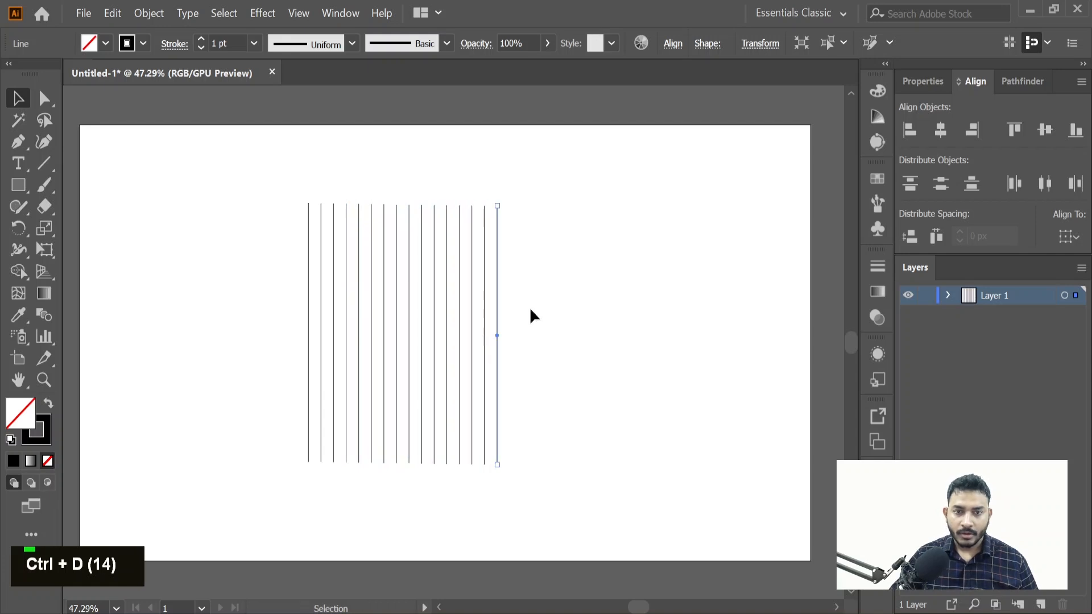
# Select all the vertical lines and narrow the set to about 416 px wide.
pyautogui.click(531, 310)
pyautogui.moveTo(263, 193); pyautogui.dragTo(607, 441)
pyautogui.moveTo(646, 610); pyautogui.dragTo(643, 610)
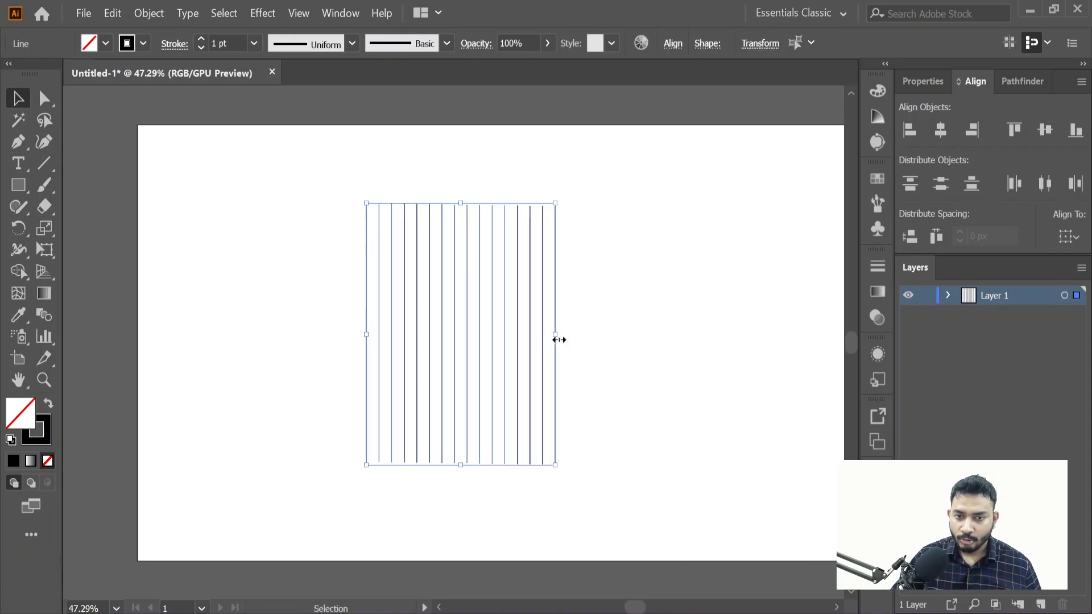
pyautogui.moveTo(558, 339); pyautogui.dragTo(525, 336)
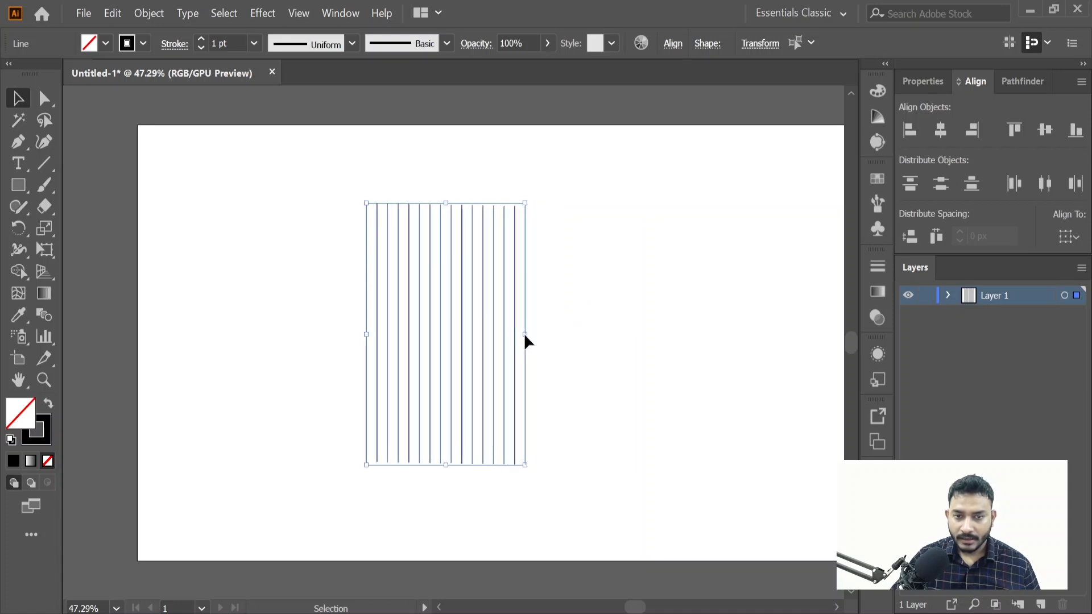
# Set the rotation angle of the selected lines to 300°.
pyautogui.click(767, 50)
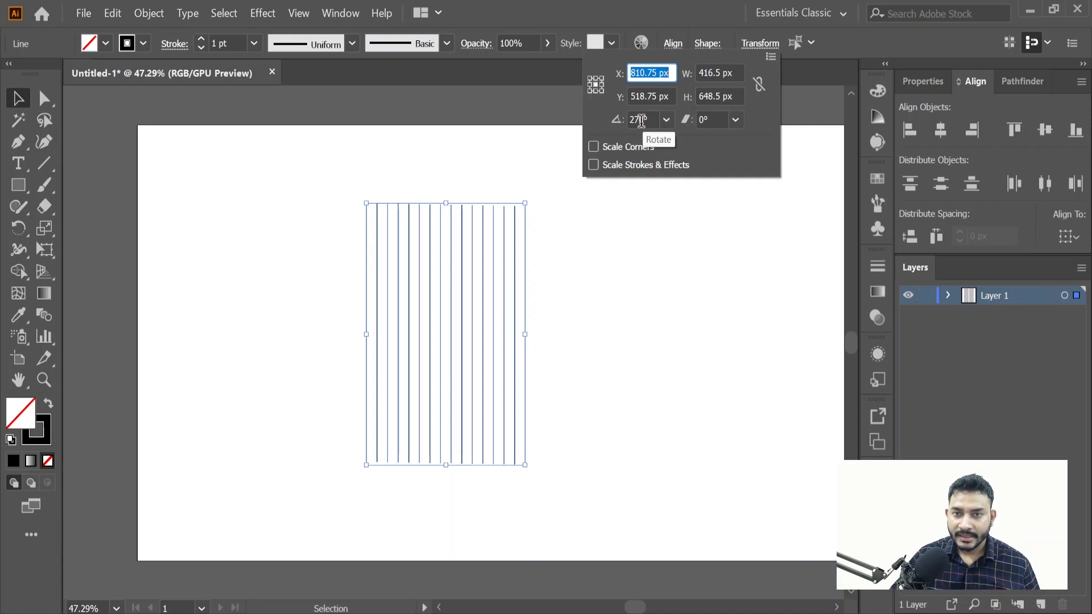
pyautogui.click(641, 120)
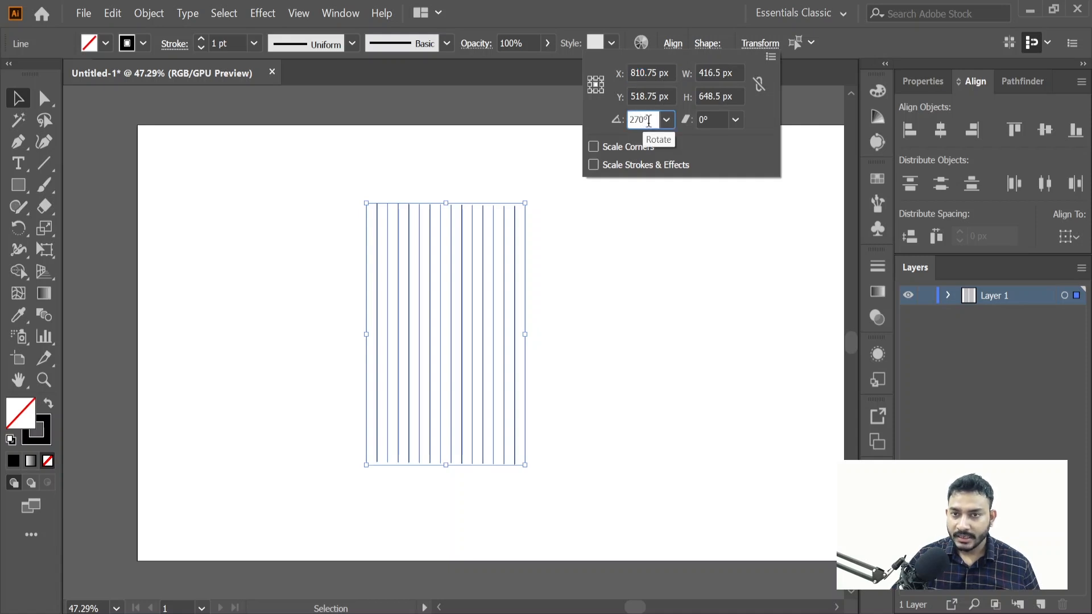
pyautogui.scroll(13, 648, 120)
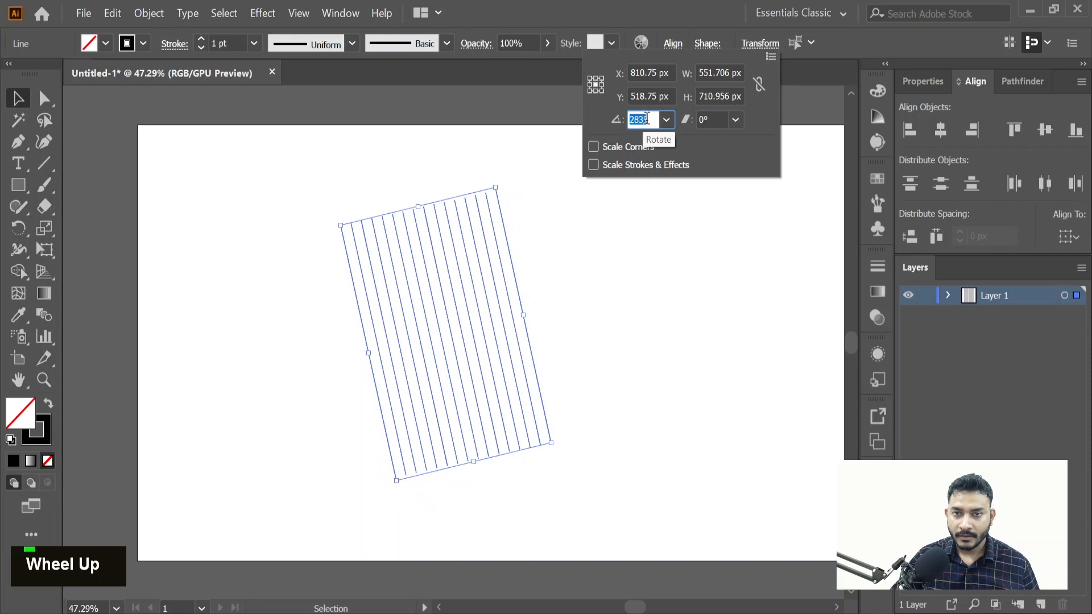
pyautogui.scroll(17, 646, 120)
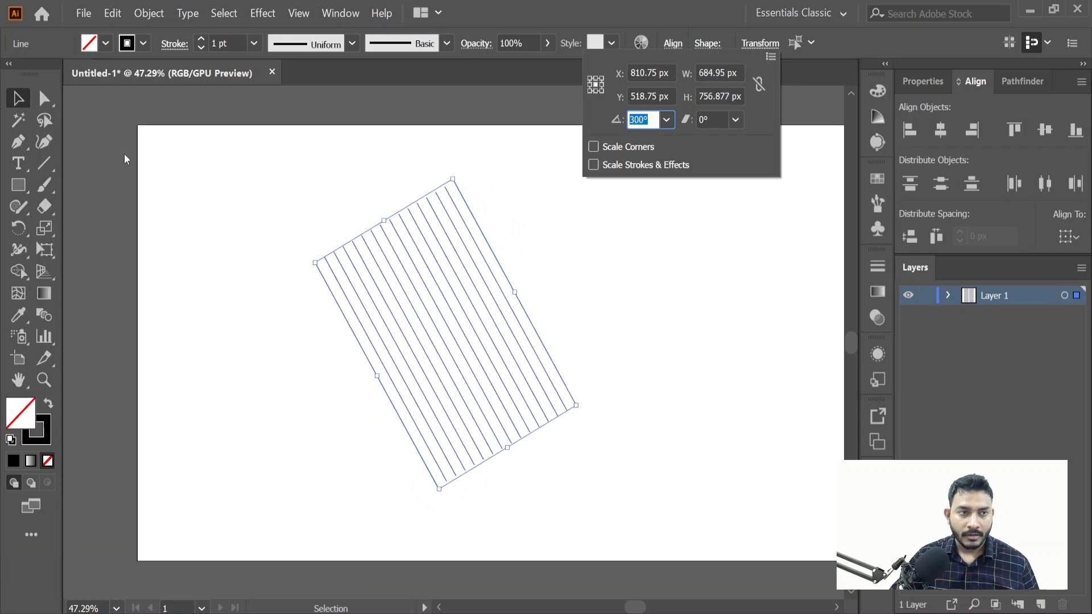
pyautogui.click(207, 195)
# Select all the slanted lines and group them.
pyautogui.moveTo(287, 193); pyautogui.dragTo(529, 418)
pyautogui.press('ctrl')
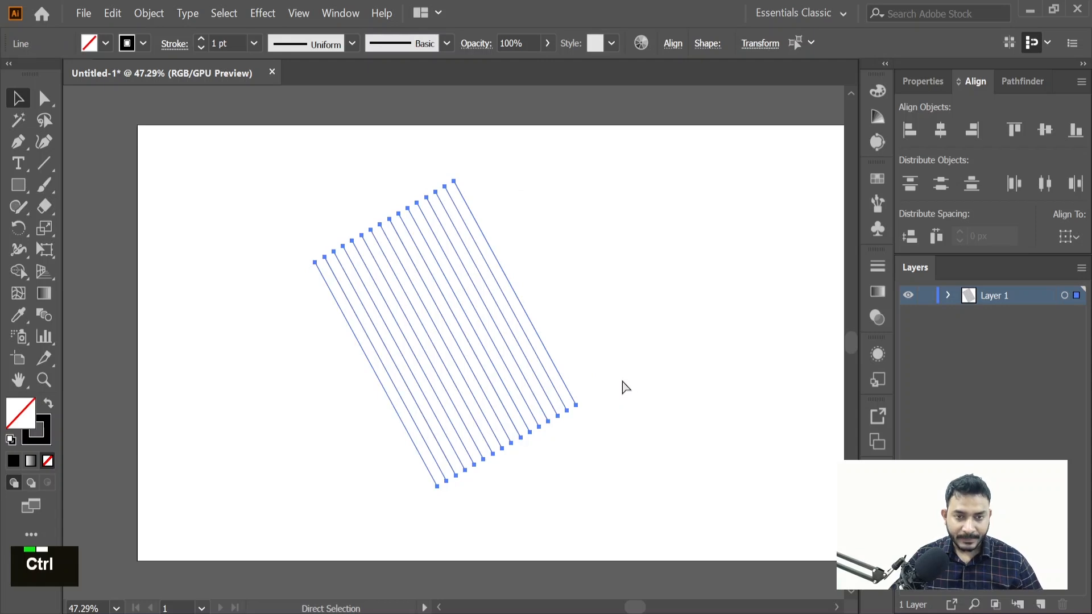
pyautogui.hotkey('ctrl', 'g')
# Create a reflected copy of the line group across the vertical axis.
pyautogui.rightClick(448, 259)
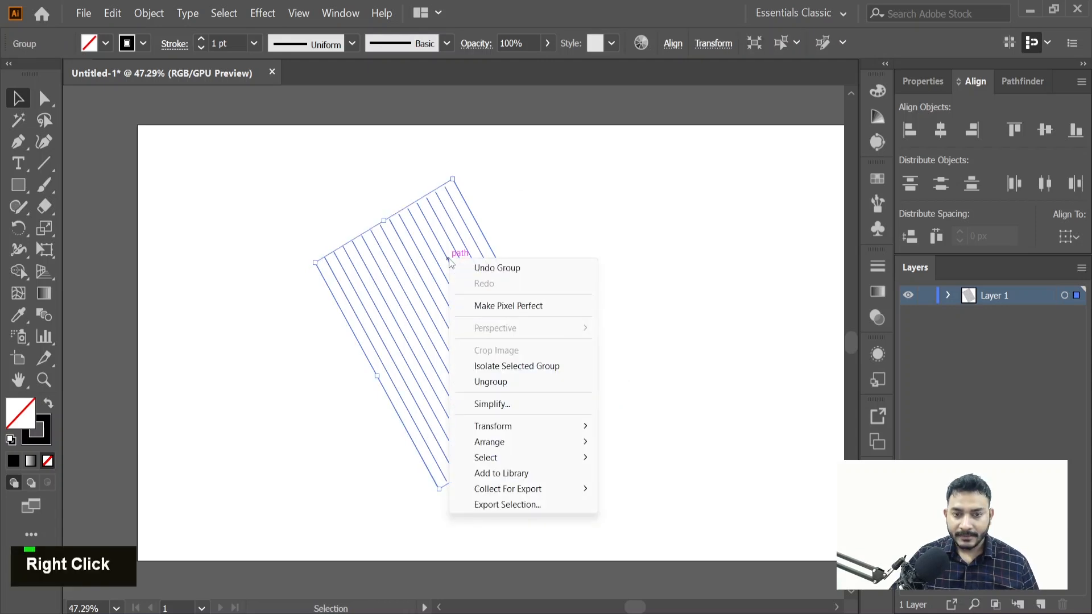
pyautogui.moveTo(505, 431)
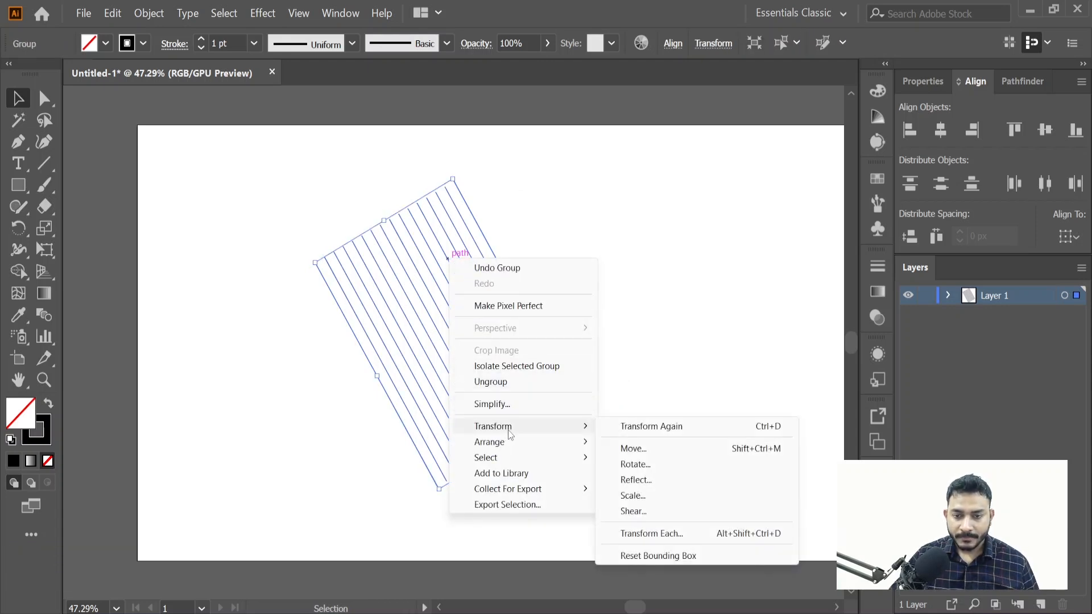
pyautogui.click(654, 481)
pyautogui.click(613, 389)
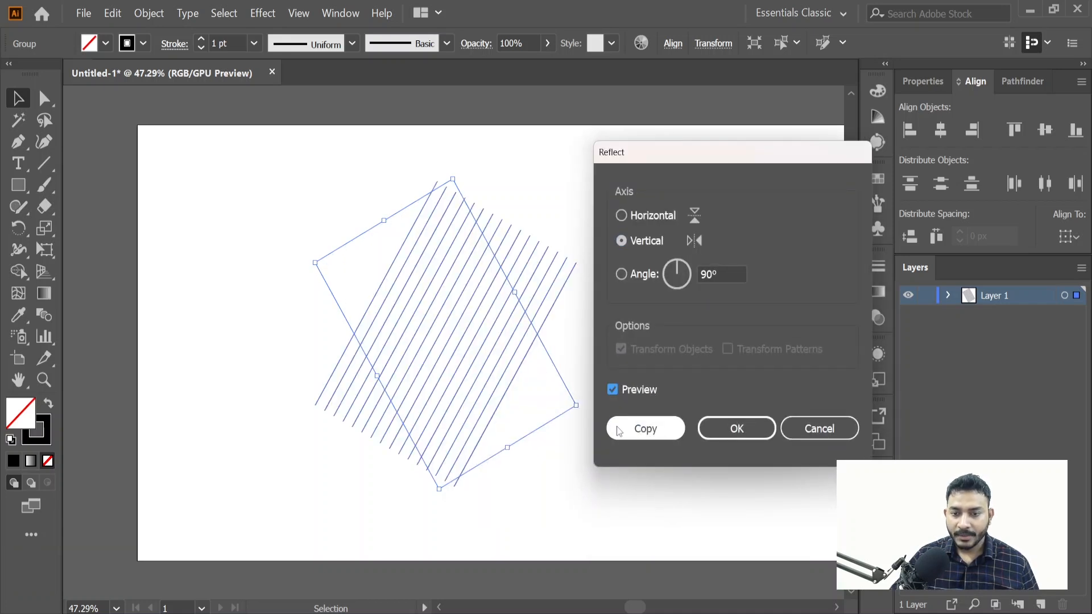
pyautogui.click(618, 432)
pyautogui.click(633, 404)
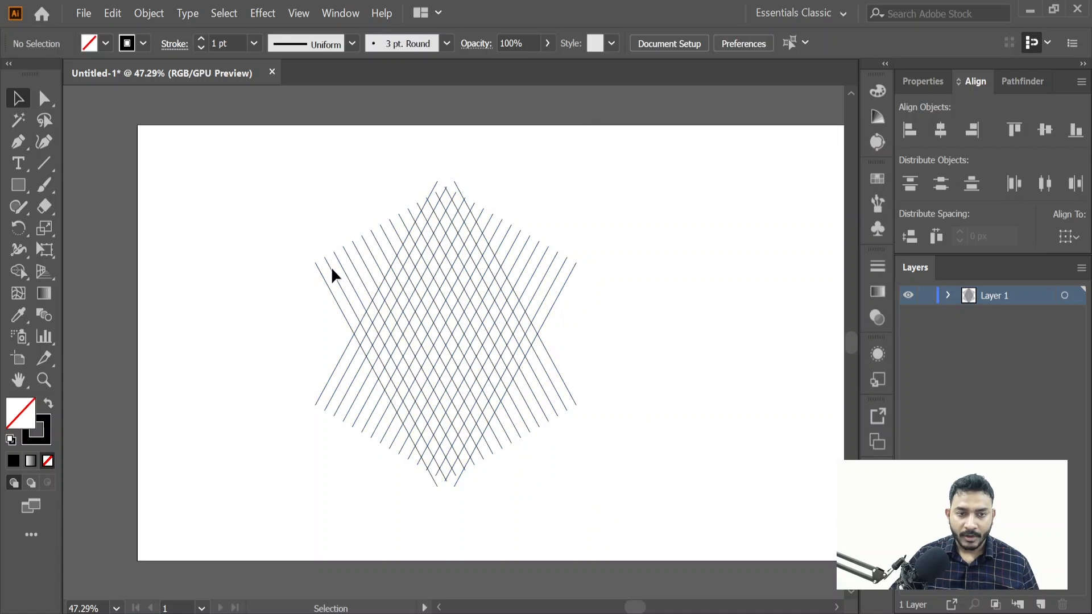
# Copy the original slanted line group and paste the duplicate directly in back of it.
pyautogui.click(329, 267)
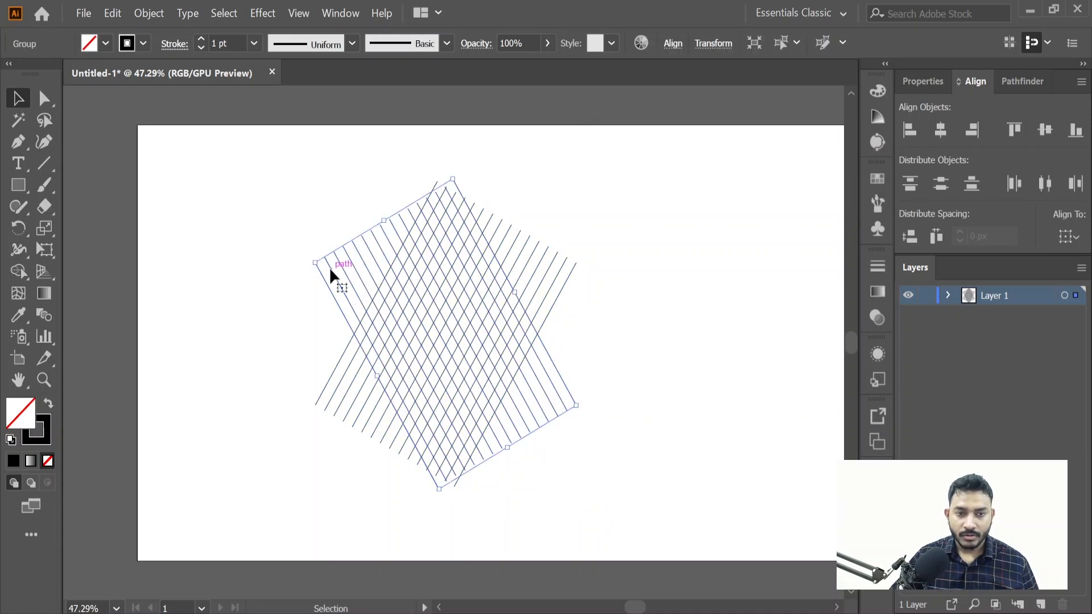
pyautogui.click(112, 14)
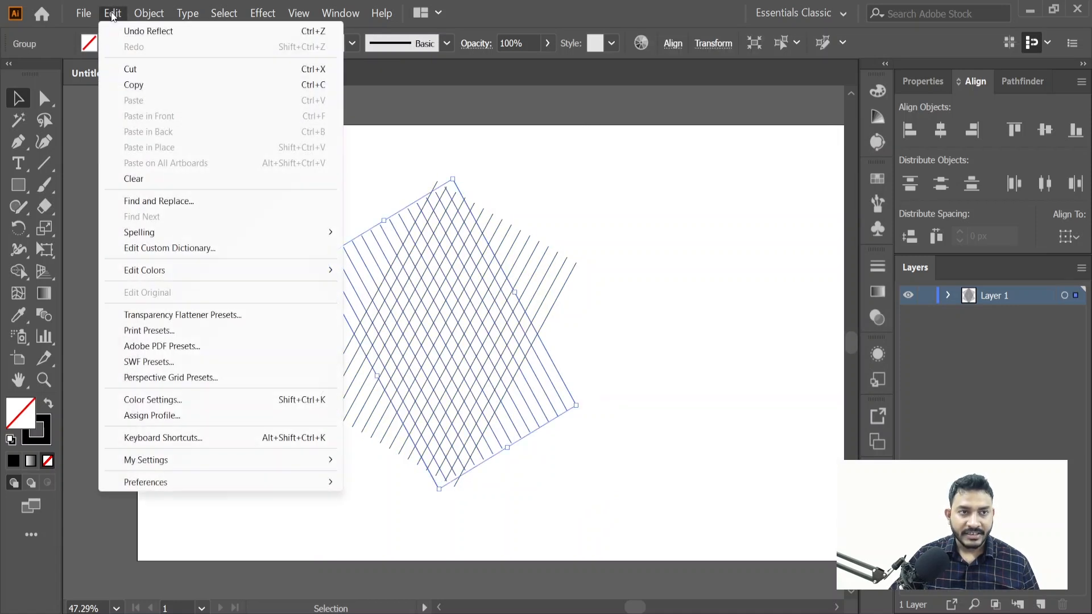
pyautogui.click(148, 86)
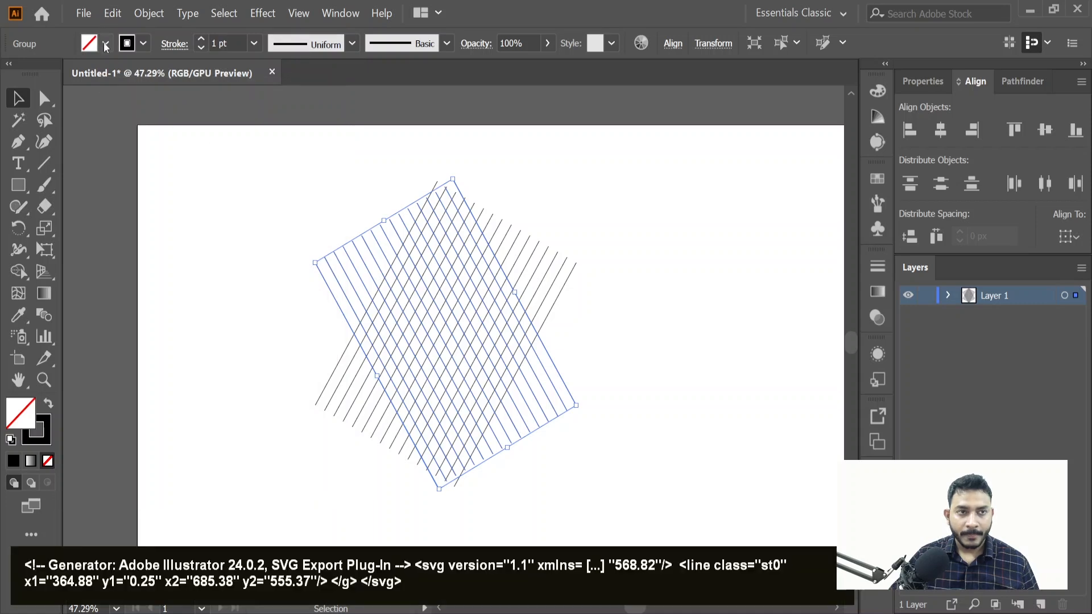
pyautogui.click(112, 15)
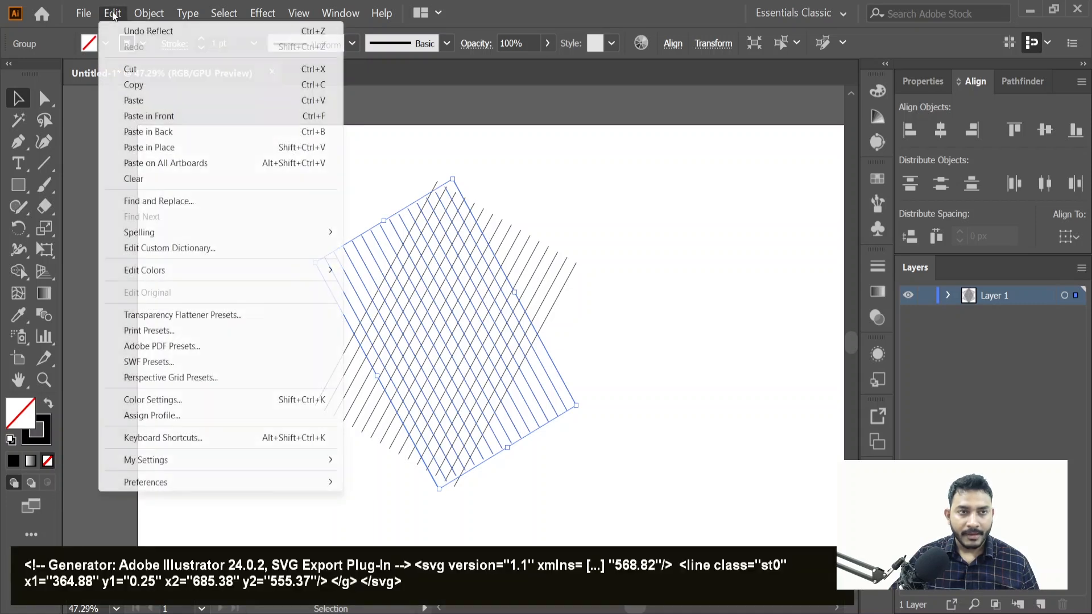
pyautogui.click(165, 132)
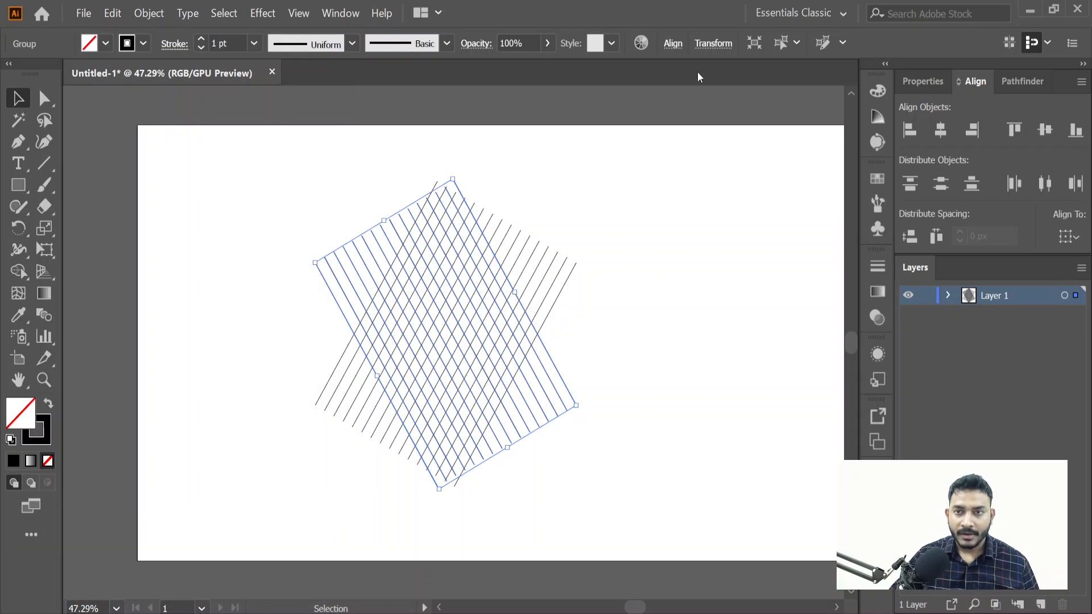
# Set the rotation angle of the pasted line group to 0° so its lines run horizontally.
pyautogui.click(708, 45)
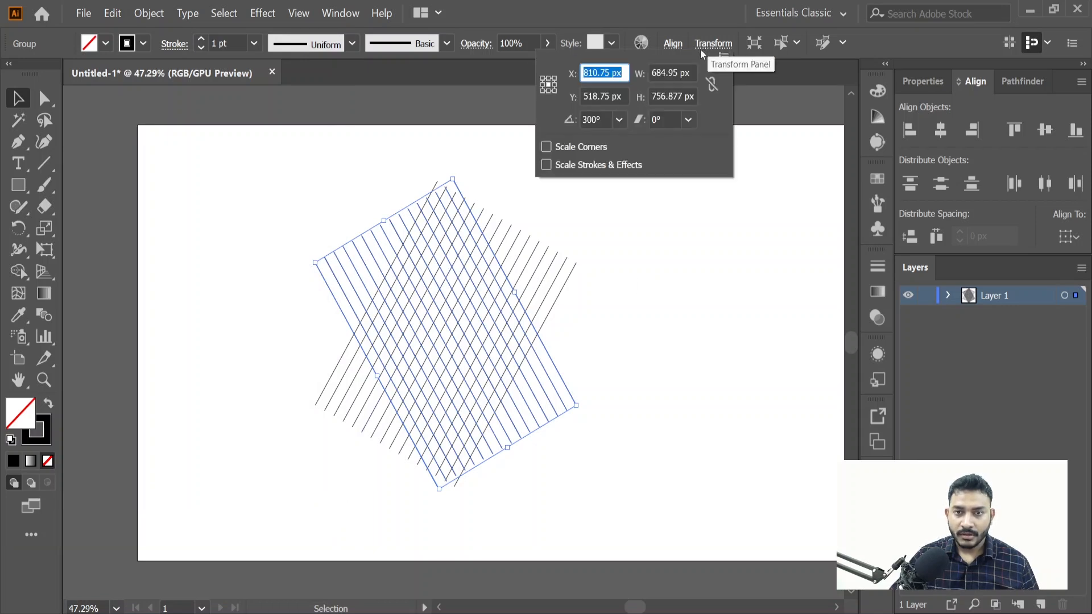
pyautogui.click(619, 119)
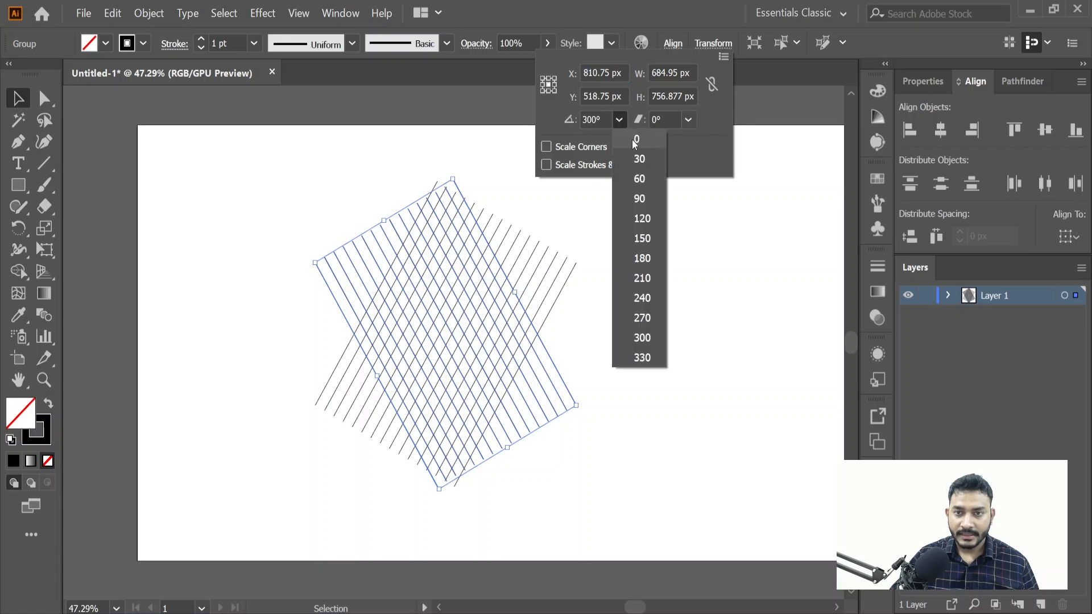
pyautogui.click(634, 140)
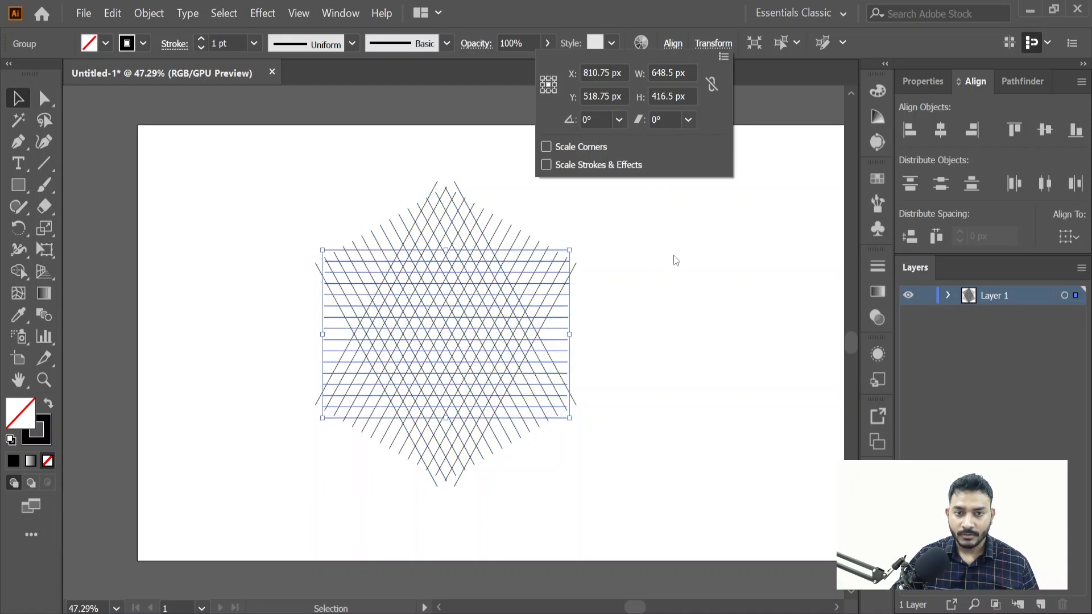
pyautogui.click(477, 499)
# Select all three line groups, remove their stroke and give them a black fill.
pyautogui.moveTo(286, 182); pyautogui.dragTo(609, 500)
pyautogui.hscroll(-1, 414, 285)
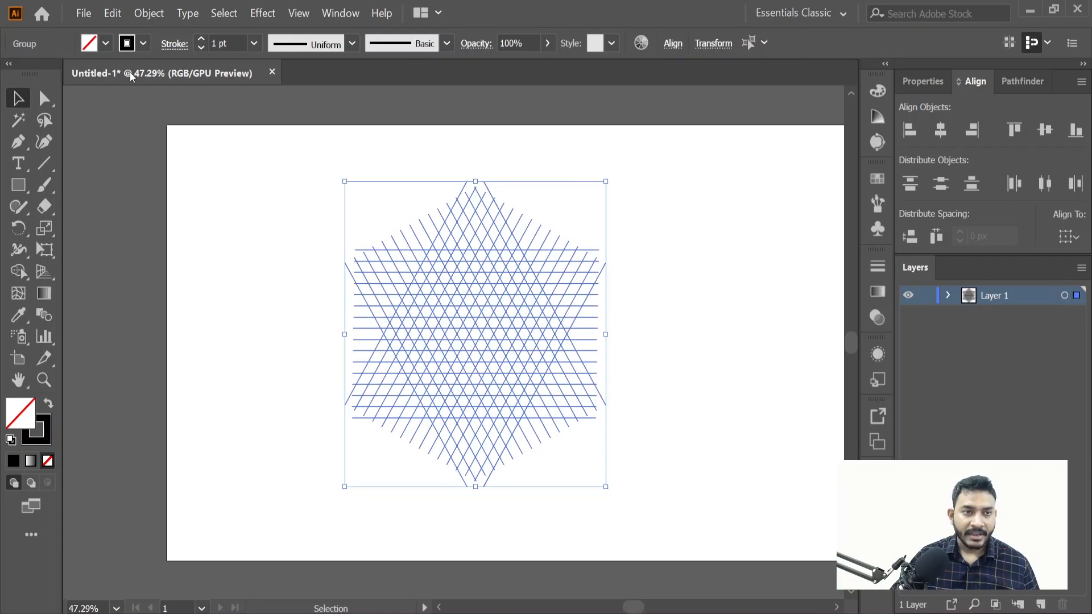
pyautogui.click(143, 43)
pyautogui.click(11, 74)
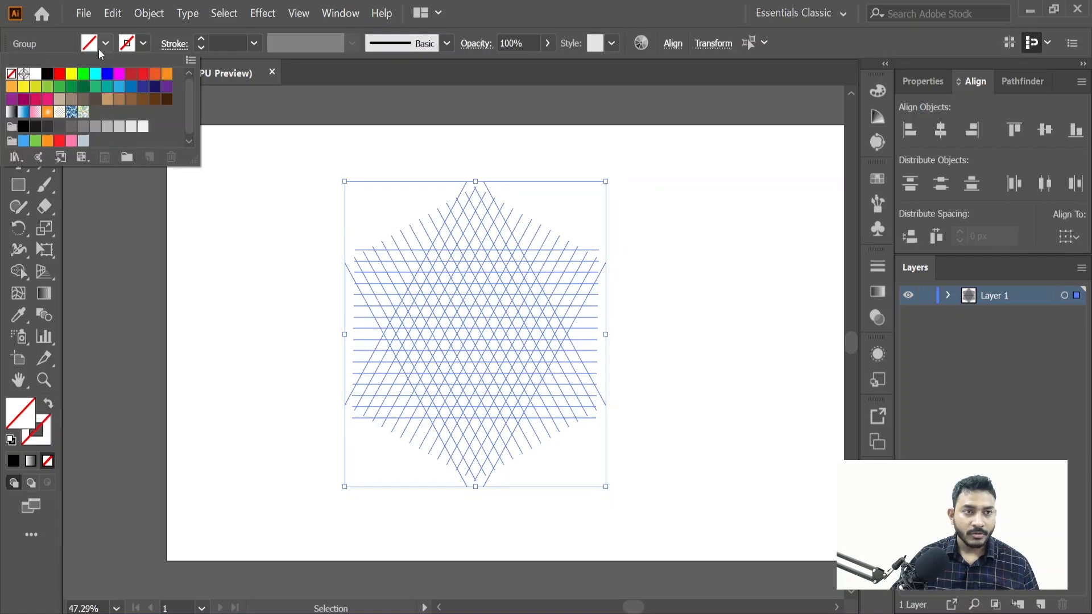
pyautogui.doubleClick(105, 43)
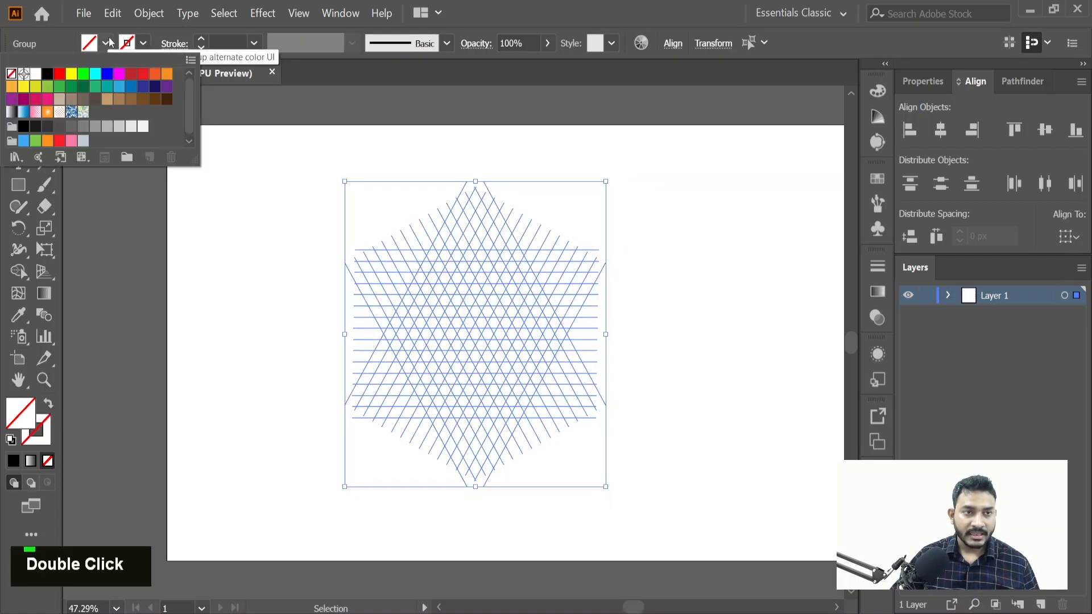
pyautogui.click(46, 74)
pyautogui.press('Escape')
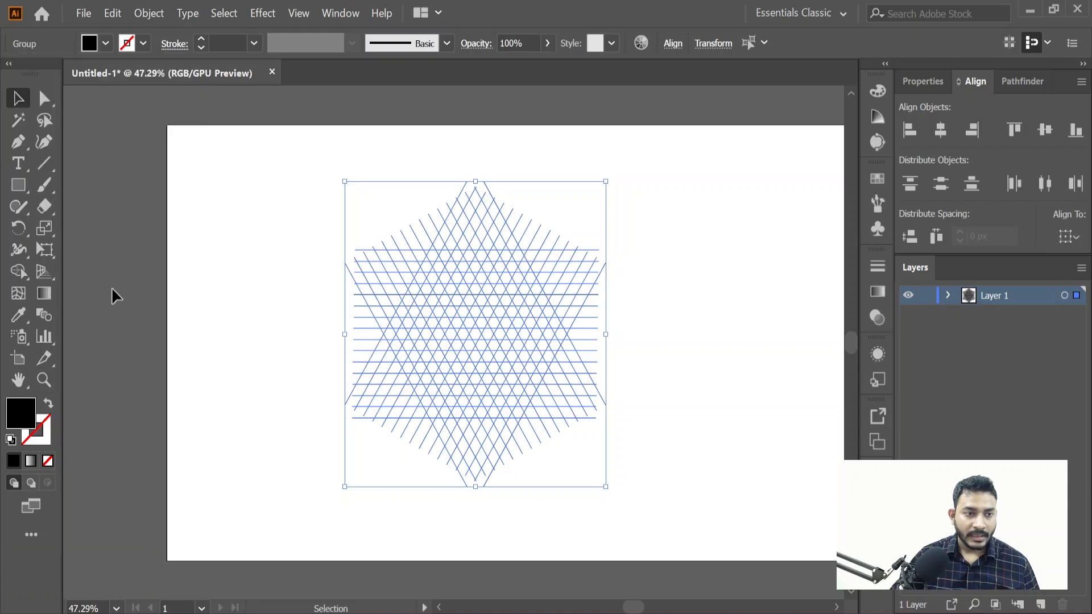
# With the Shape Builder tool, merge grid cells into a V of two slanted bars joined by a short flat base.
pyautogui.rightClick(18, 275)
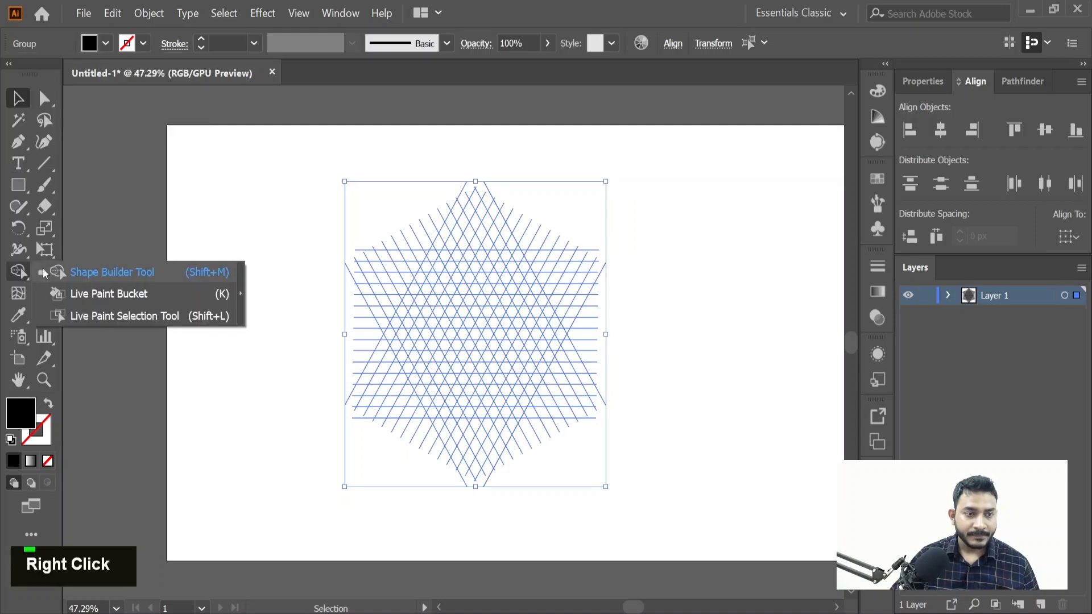
pyautogui.click(135, 272)
pyautogui.scroll(3, 468, 403)
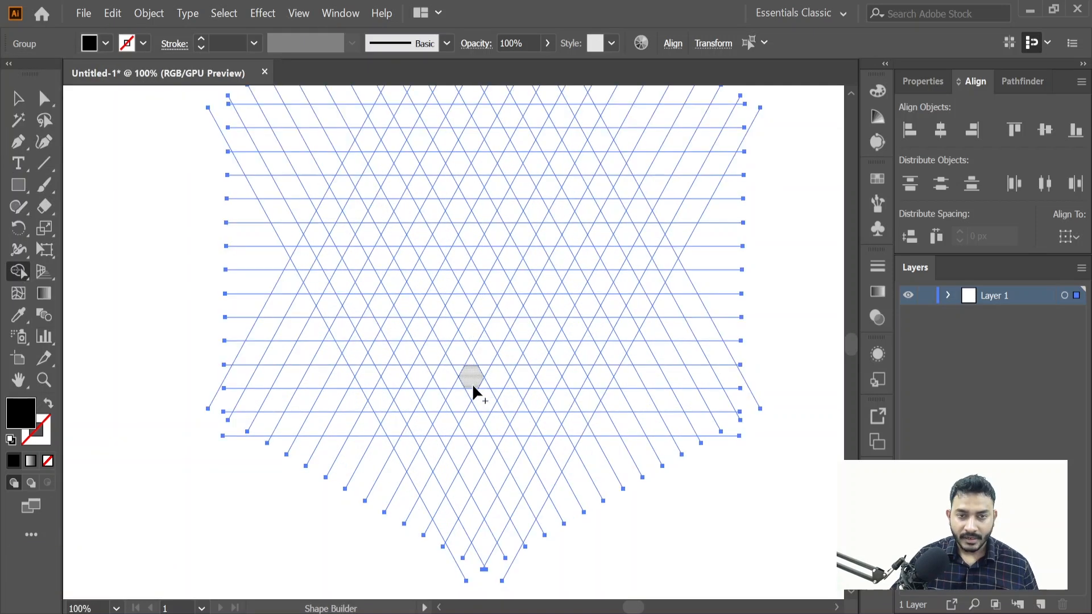
pyautogui.scroll(1, 472, 386)
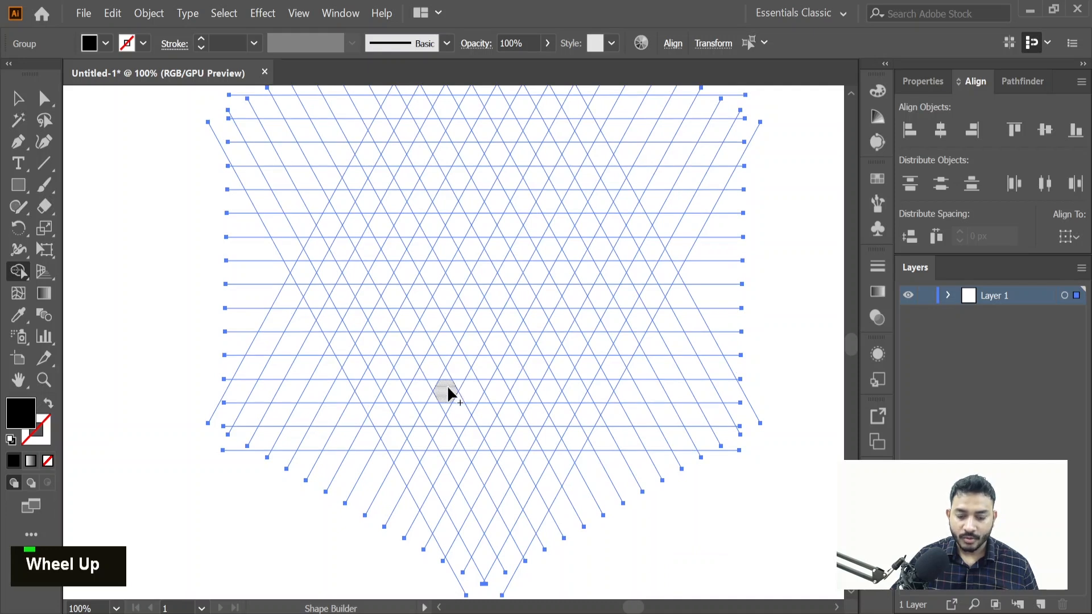
pyautogui.scroll(1, 447, 392)
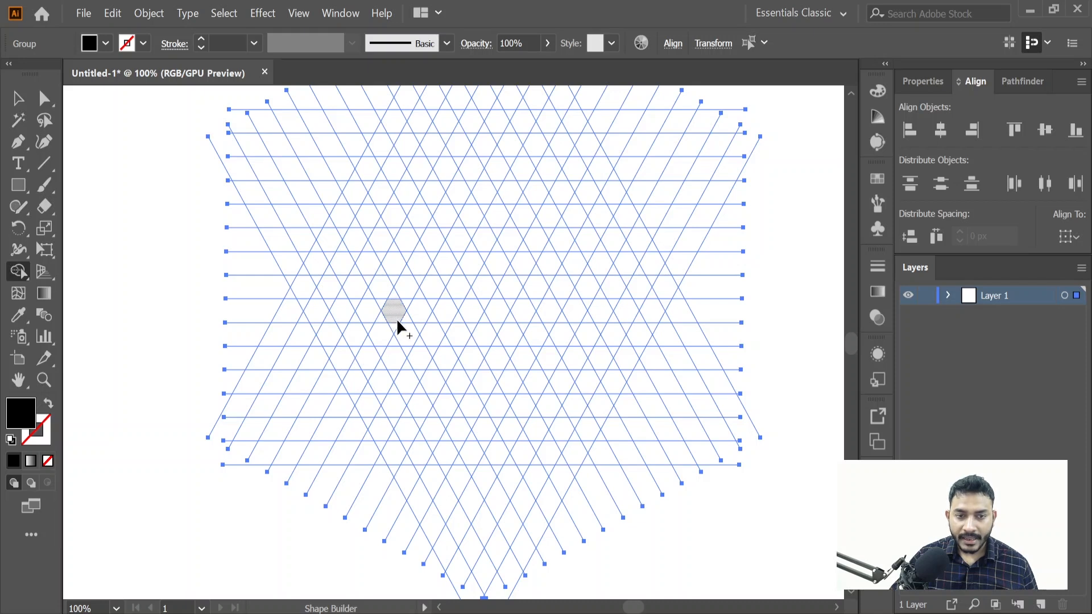
pyautogui.click(351, 237)
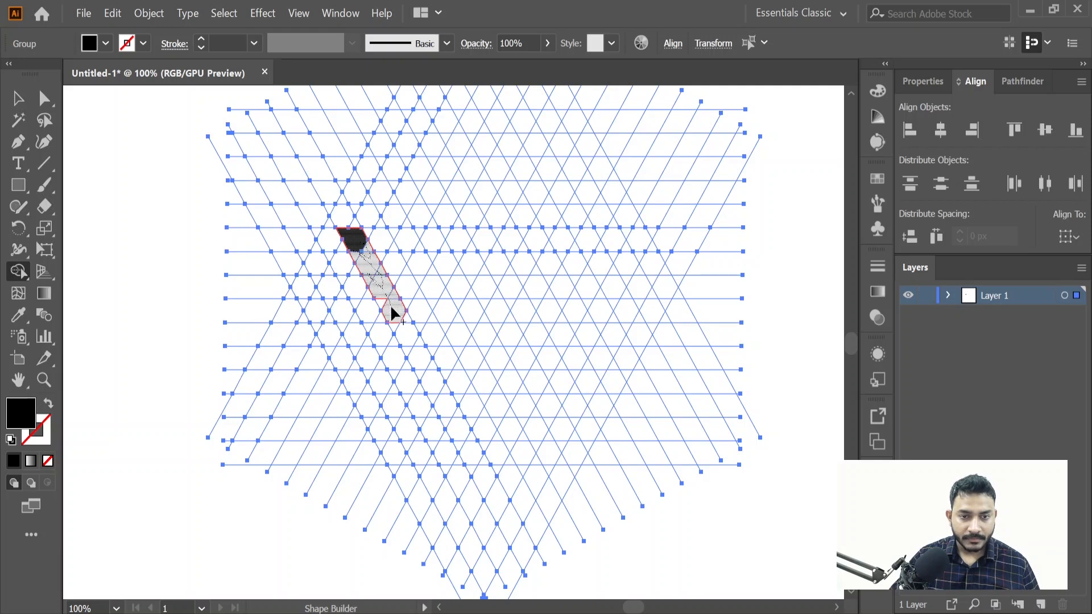
pyautogui.moveTo(423, 350); pyautogui.dragTo(434, 377)
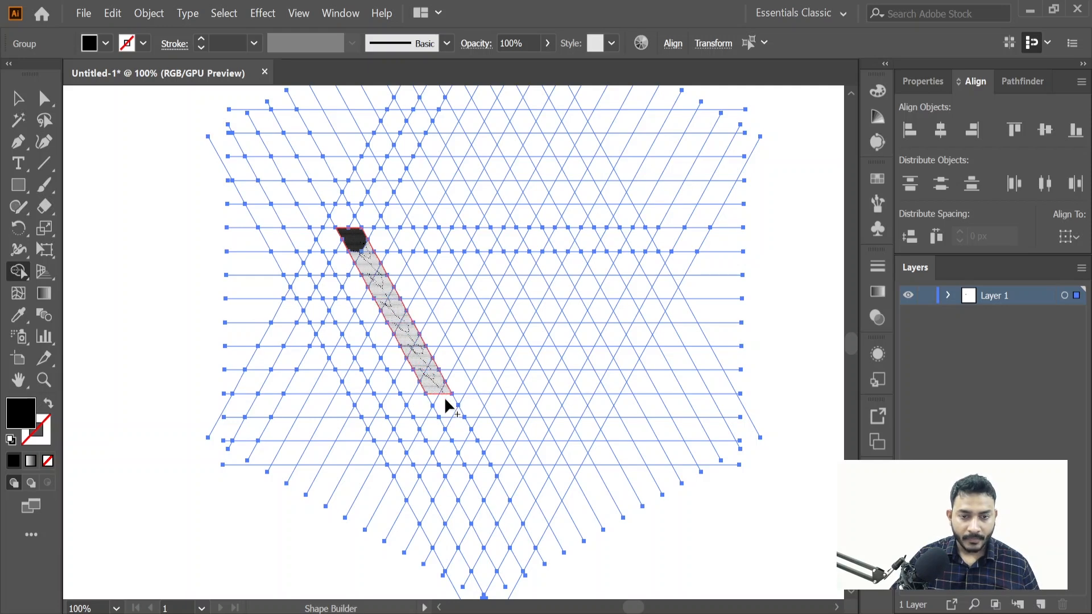
pyautogui.moveTo(443, 415); pyautogui.dragTo(493, 429)
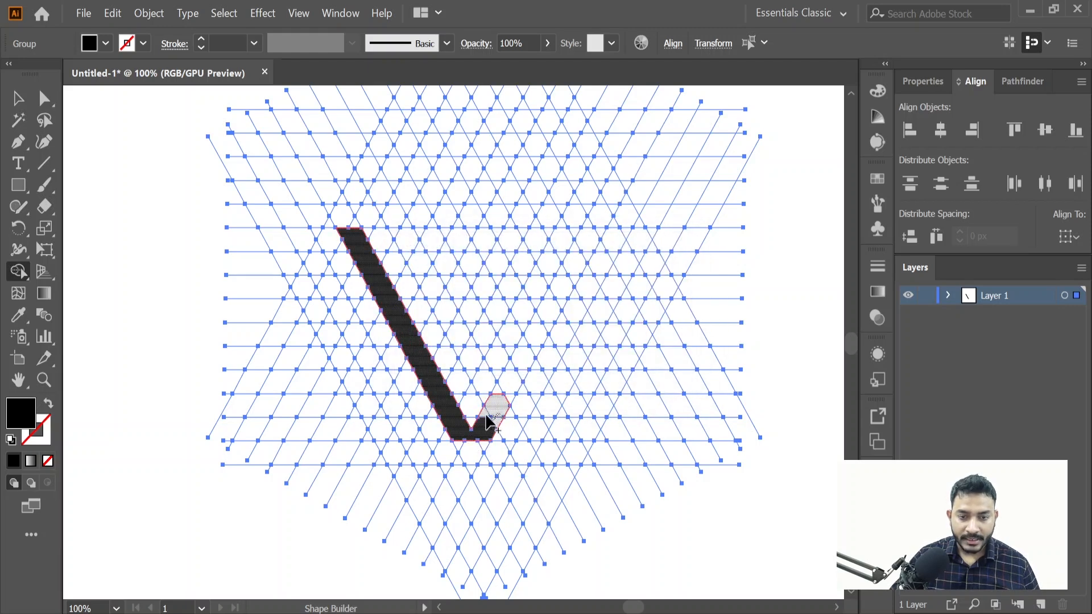
pyautogui.moveTo(483, 426)
pyautogui.mouseDown()
pyautogui.moveTo(529, 334)
pyautogui.moveTo(536, 341)
pyautogui.moveTo(537, 315)
pyautogui.moveTo(547, 314)
pyautogui.moveTo(547, 330)
pyautogui.moveTo(569, 270)
pyautogui.moveTo(574, 282)
pyautogui.moveTo(589, 240)
pyautogui.mouseUp()
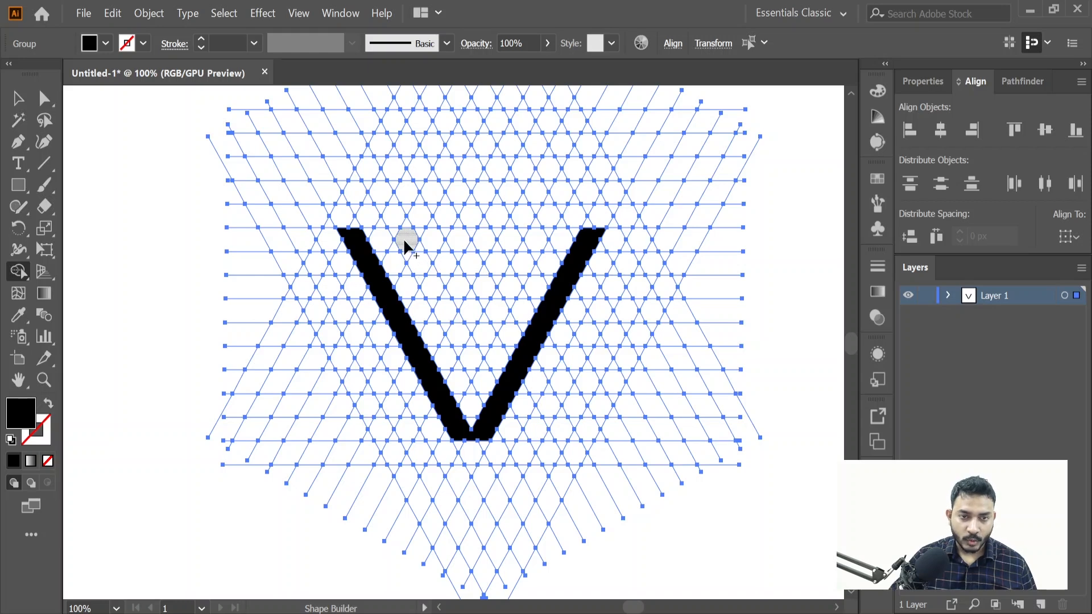
# Merge grid cells inside the V into a slanted bar parallel to its left arm, joined to a horizontal top bar.
pyautogui.moveTo(402, 237)
pyautogui.mouseDown()
pyautogui.moveTo(446, 301)
pyautogui.moveTo(436, 301)
pyautogui.moveTo(472, 365)
pyautogui.mouseUp()
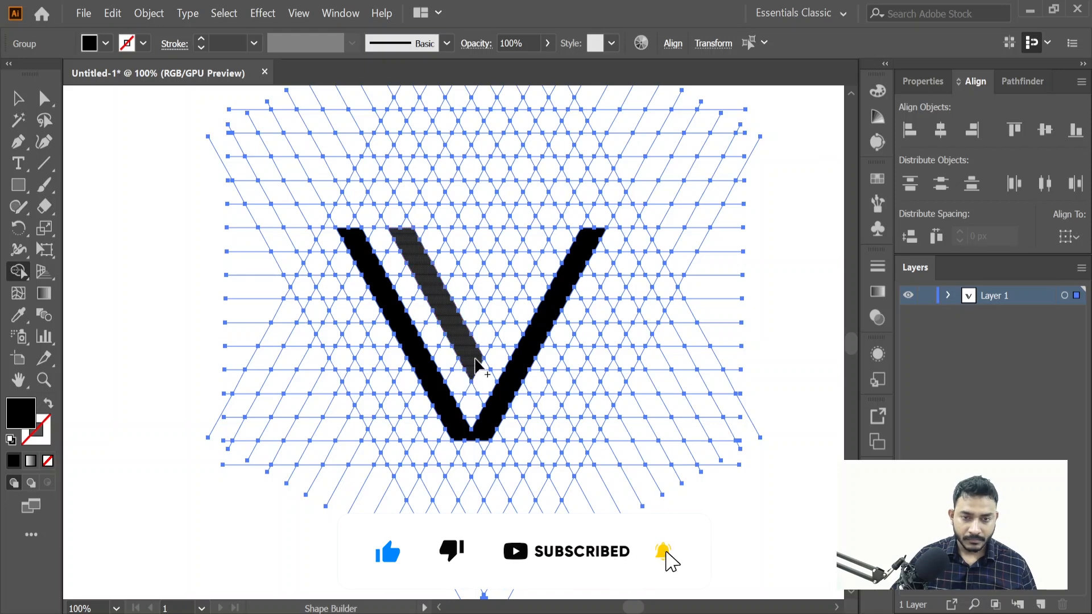
pyautogui.moveTo(454, 261); pyautogui.dragTo(449, 241)
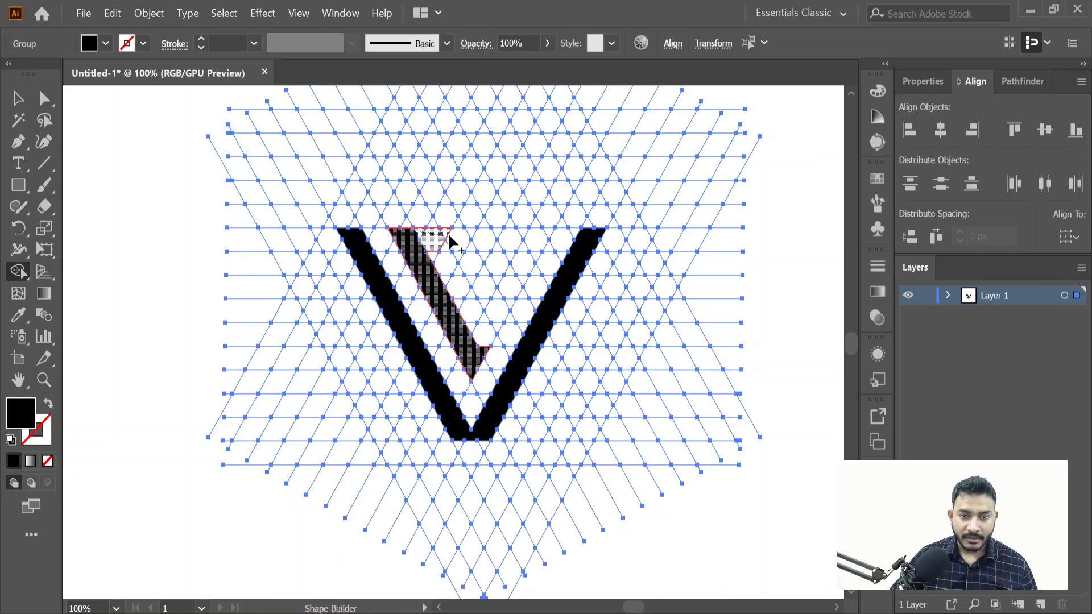
pyautogui.moveTo(519, 232); pyautogui.dragTo(548, 236)
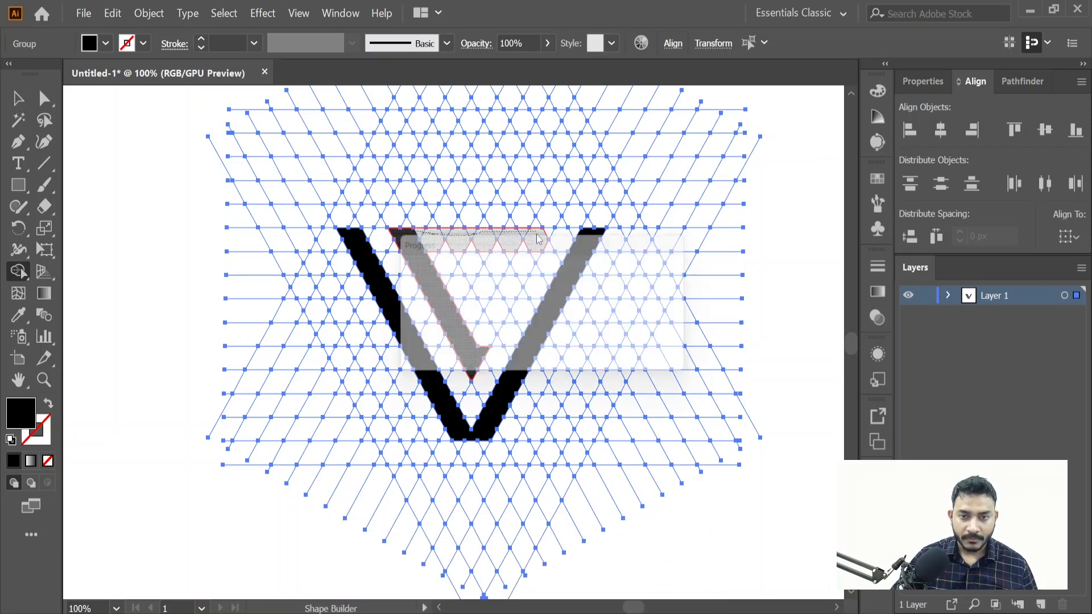
pyautogui.moveTo(483, 246); pyautogui.dragTo(526, 246)
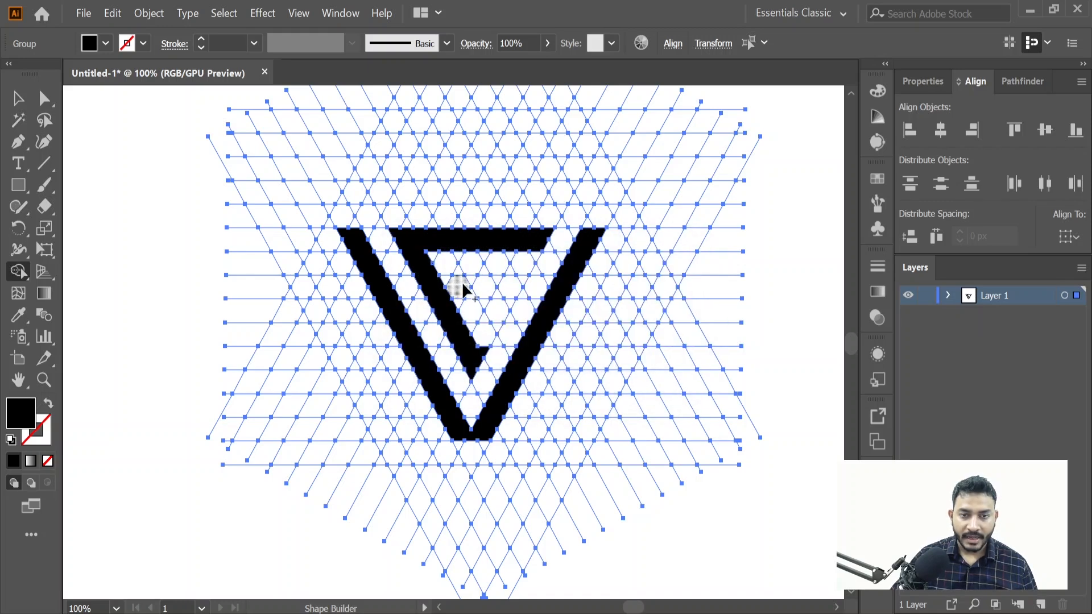
# Add a shorter middle bar and a small lower stub to the inner shape to complete the letter E.
pyautogui.moveTo(441, 290); pyautogui.dragTo(460, 288)
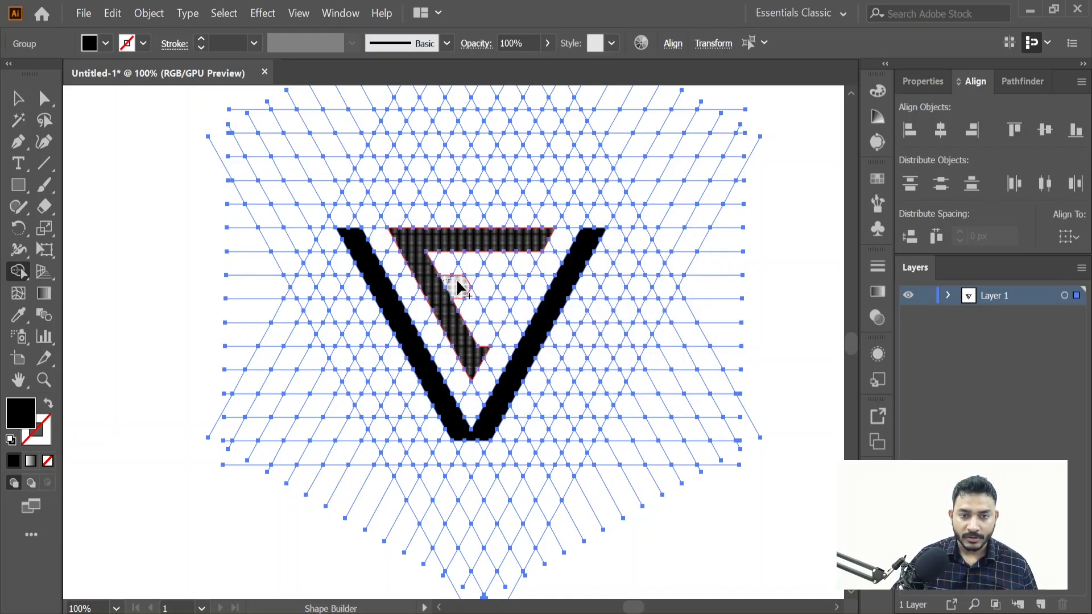
pyautogui.moveTo(506, 288); pyautogui.dragTo(526, 288)
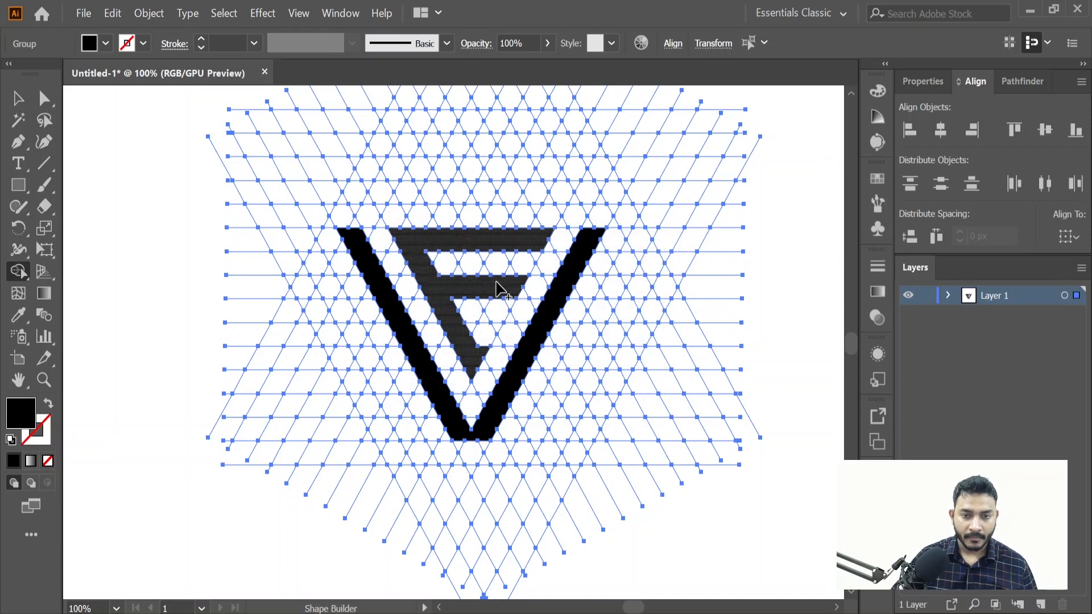
pyautogui.moveTo(478, 358)
pyautogui.mouseDown()
pyautogui.moveTo(481, 332)
pyautogui.moveTo(486, 345)
pyautogui.moveTo(490, 328)
pyautogui.moveTo(490, 337)
pyautogui.mouseUp()
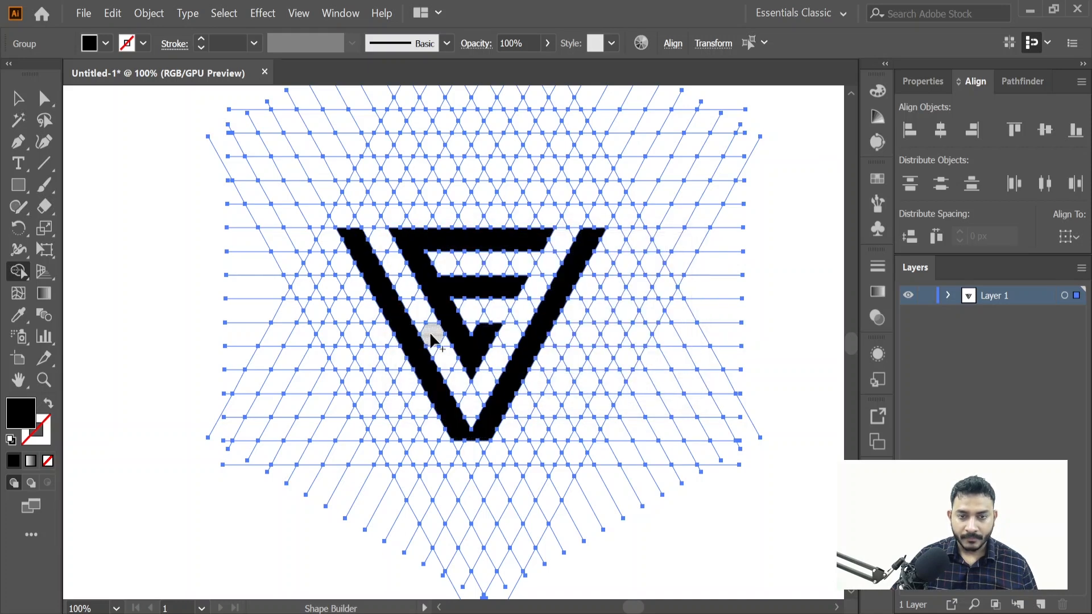
pyautogui.press('v')
pyautogui.press('Delete')
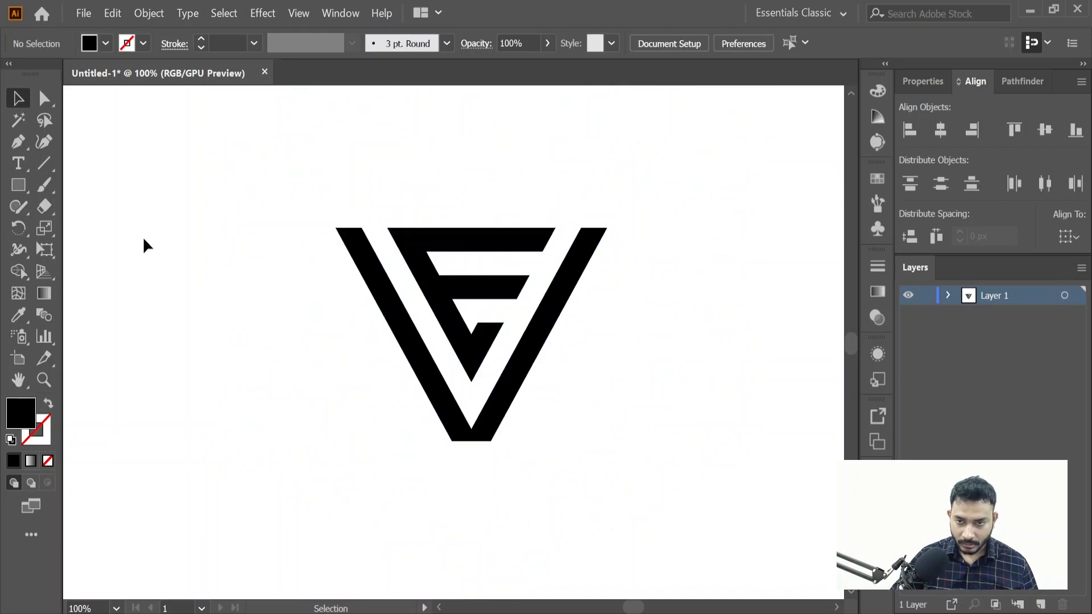
pyautogui.hotkey('ctrl', 'z')
# Select the black logo shapes with the Magic Wand and move them off the grid to the blank area on its right.
pyautogui.hotkey('ctrl', '-')
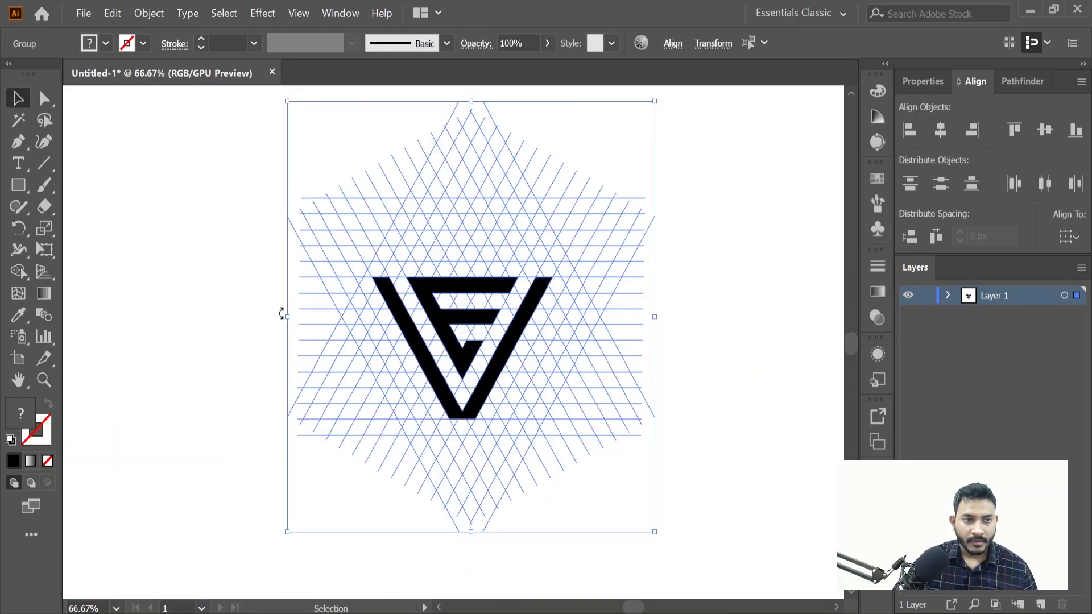
pyautogui.click(18, 121)
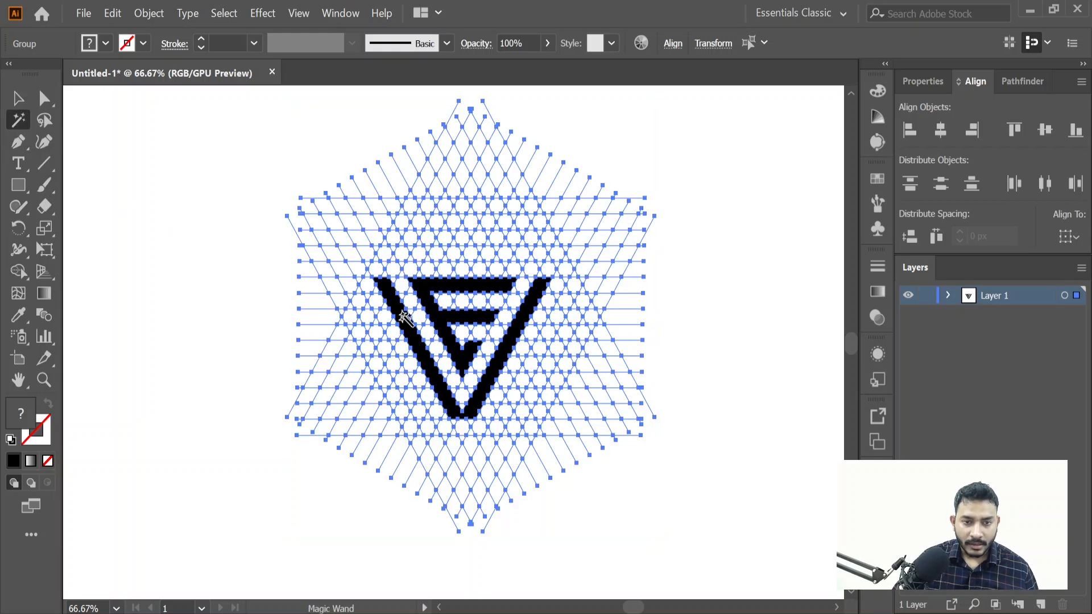
pyautogui.click(423, 299)
pyautogui.click(18, 99)
pyautogui.moveTo(491, 280); pyautogui.dragTo(796, 293)
# Ungroup the artwork and delete the leftover grid lines.
pyautogui.doubleClick(386, 180)
pyautogui.moveTo(329, 163); pyautogui.dragTo(520, 405)
pyautogui.rightClick(512, 374)
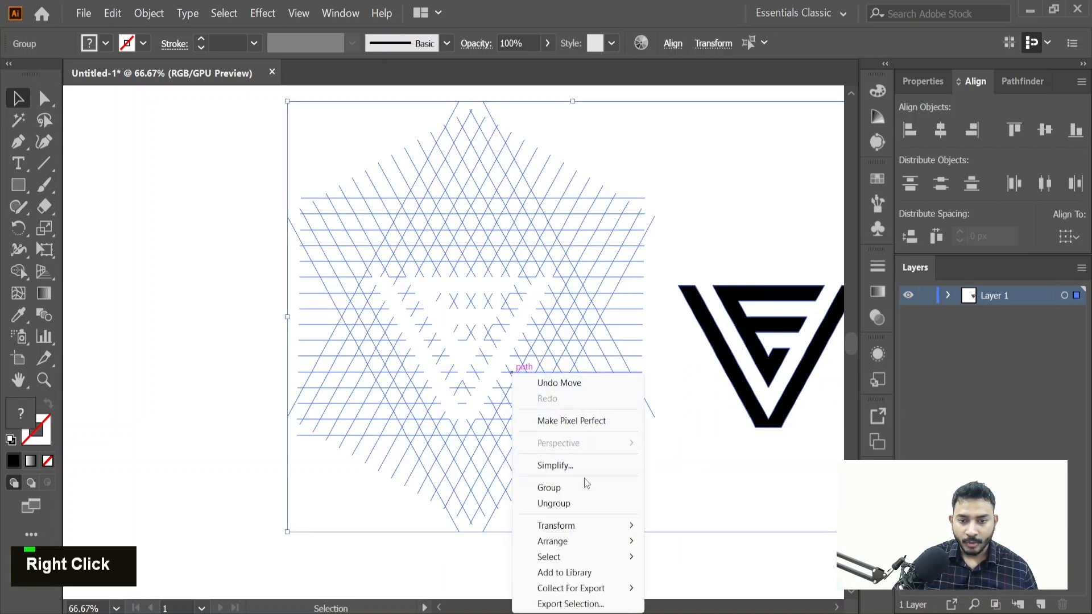
pyautogui.click(553, 503)
pyautogui.click(203, 328)
pyautogui.moveTo(244, 182); pyautogui.dragTo(639, 494)
pyautogui.press('Delete')
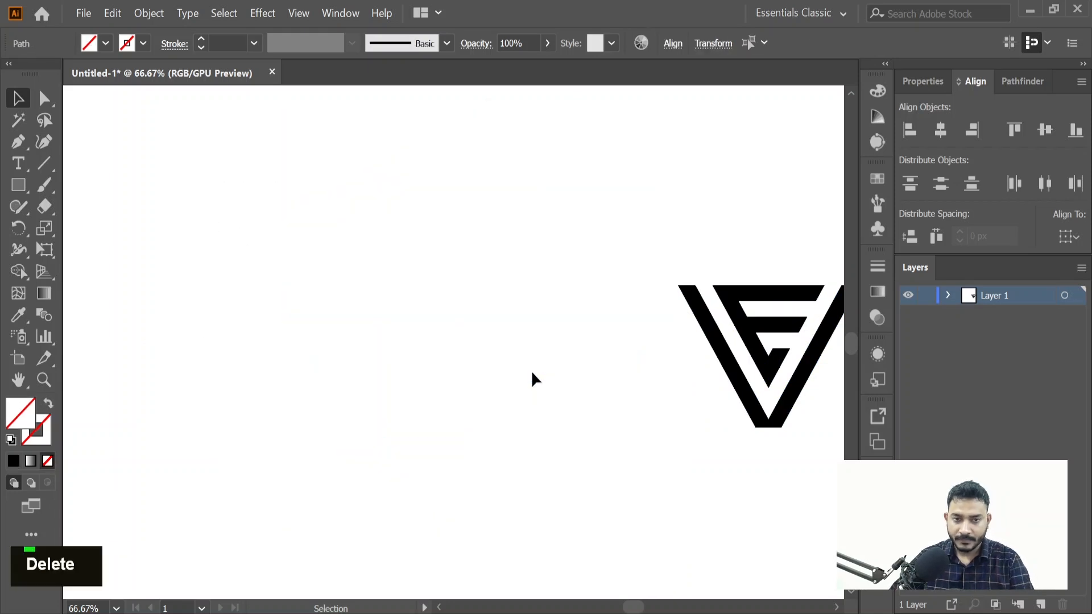
# Move the VE logo back to the left, into the blank area where the grid was.
pyautogui.moveTo(612, 232); pyautogui.dragTo(803, 435)
pyautogui.moveTo(802, 392); pyautogui.dragTo(479, 364)
pyautogui.click(605, 408)
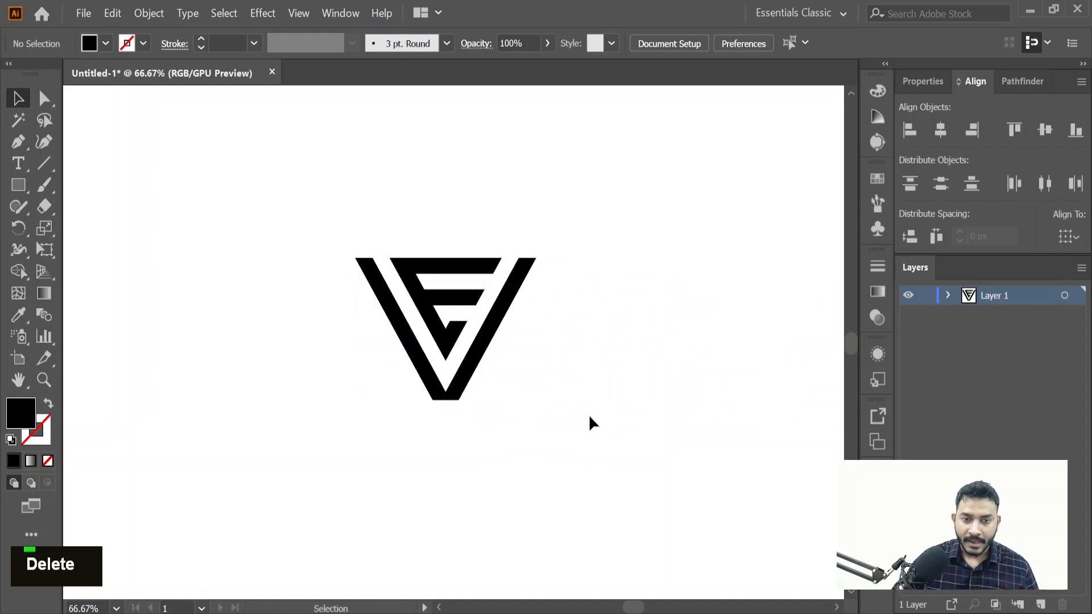
pyautogui.doubleClick(483, 345)
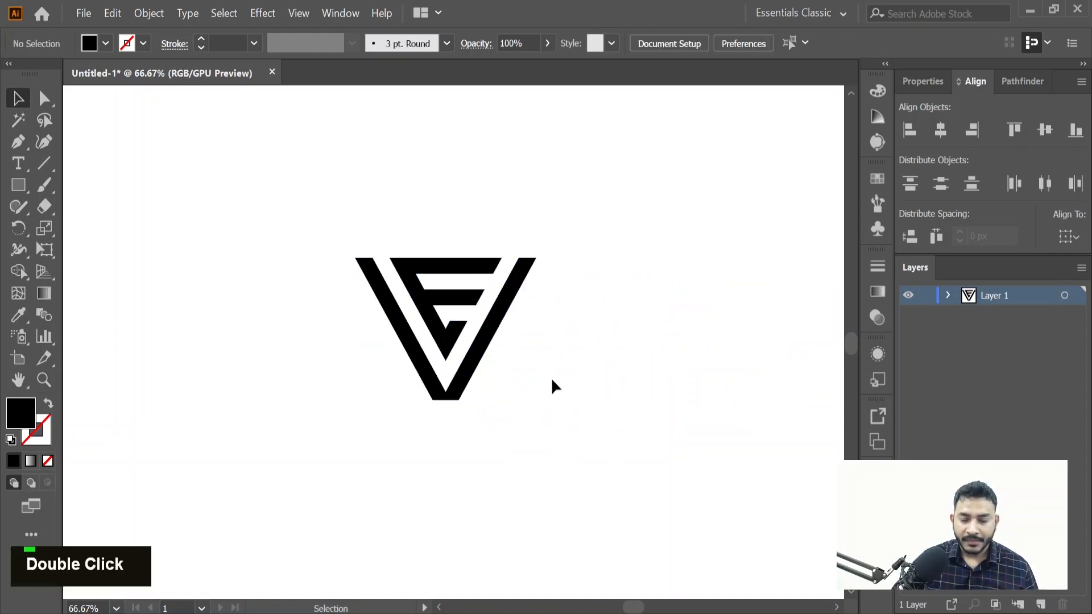
# Fill the inner E shape with orange.
pyautogui.click(462, 270)
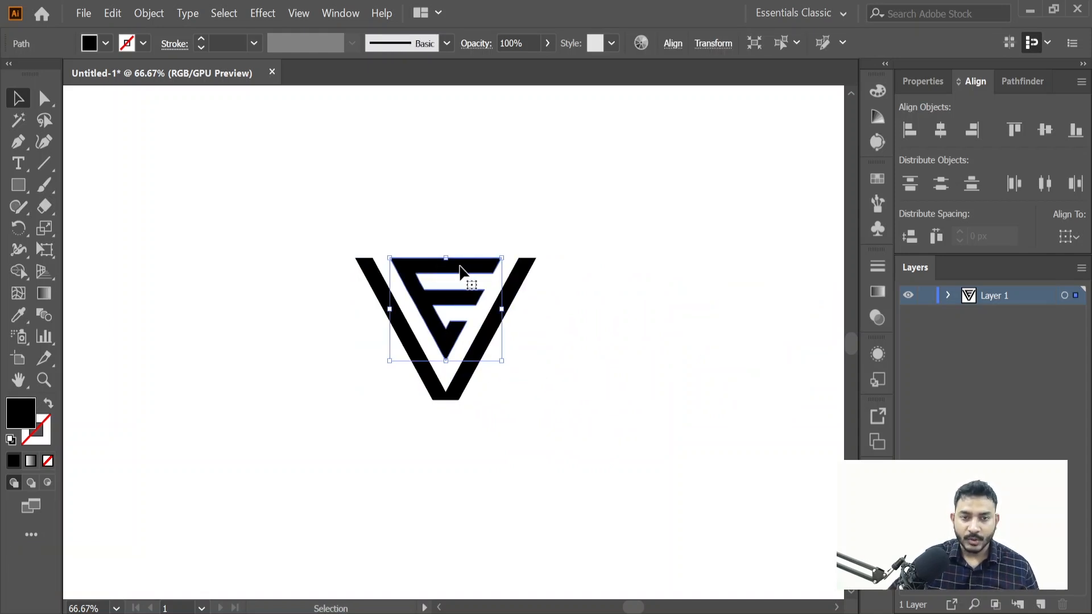
pyautogui.click(107, 43)
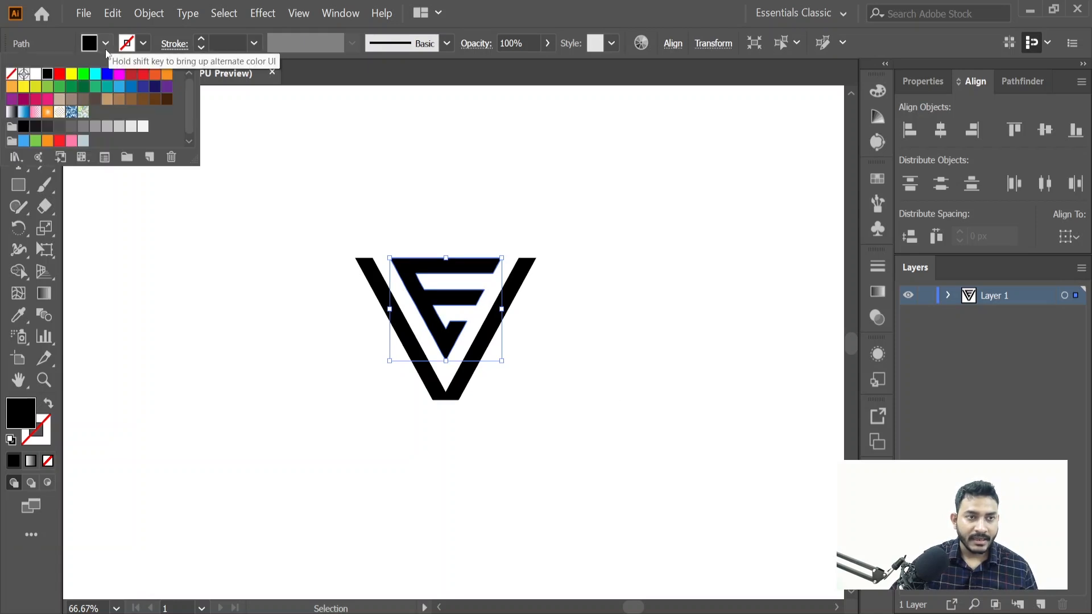
pyautogui.click(167, 74)
pyautogui.doubleClick(492, 166)
# Fill the outer V shape with light blue.
pyautogui.click(498, 323)
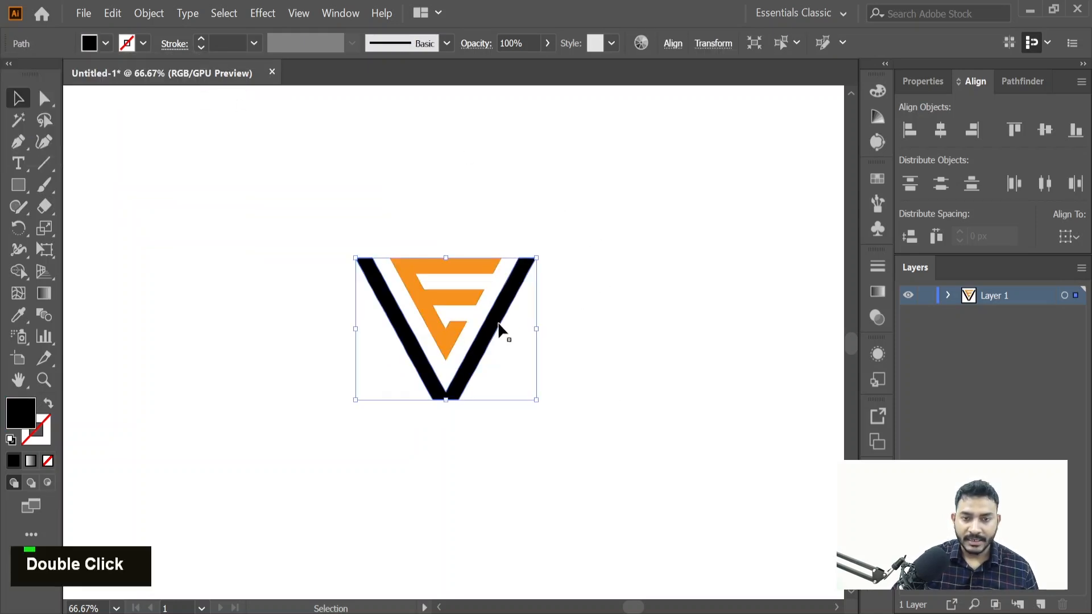
pyautogui.click(106, 44)
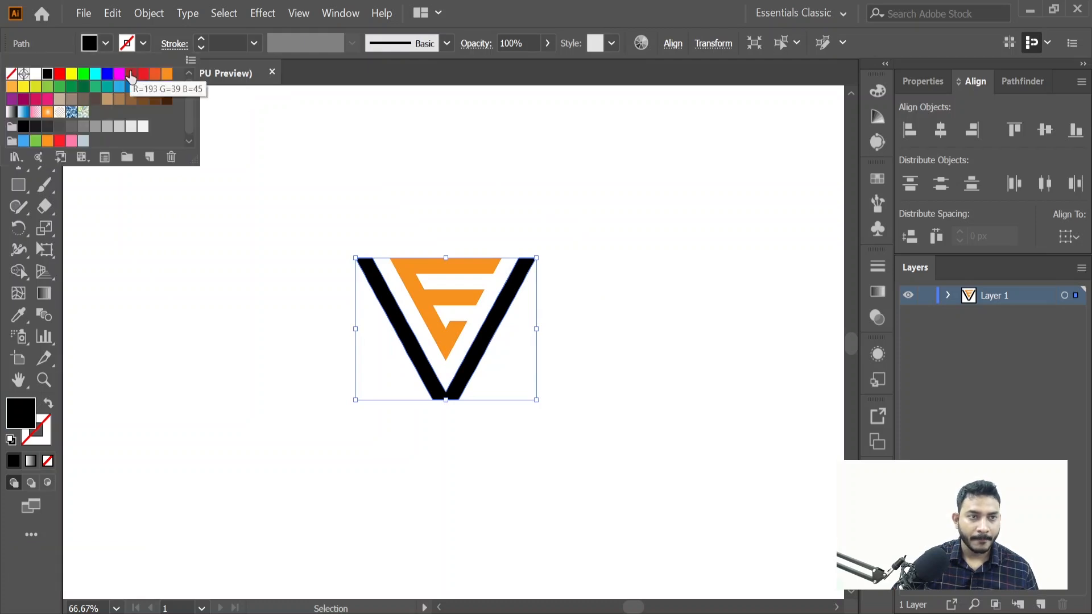
pyautogui.click(119, 86)
pyautogui.click(658, 341)
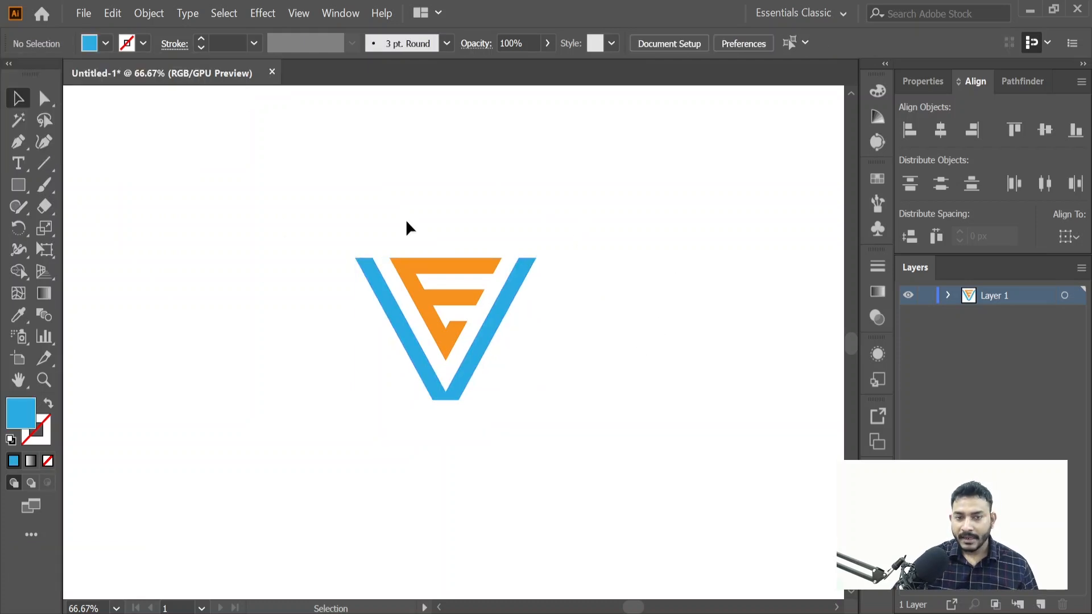
# Copy the whole coloured logo and switch to Photoshop with 3D Logo Mockup Design.psd.
pyautogui.moveTo(300, 200); pyautogui.dragTo(618, 497)
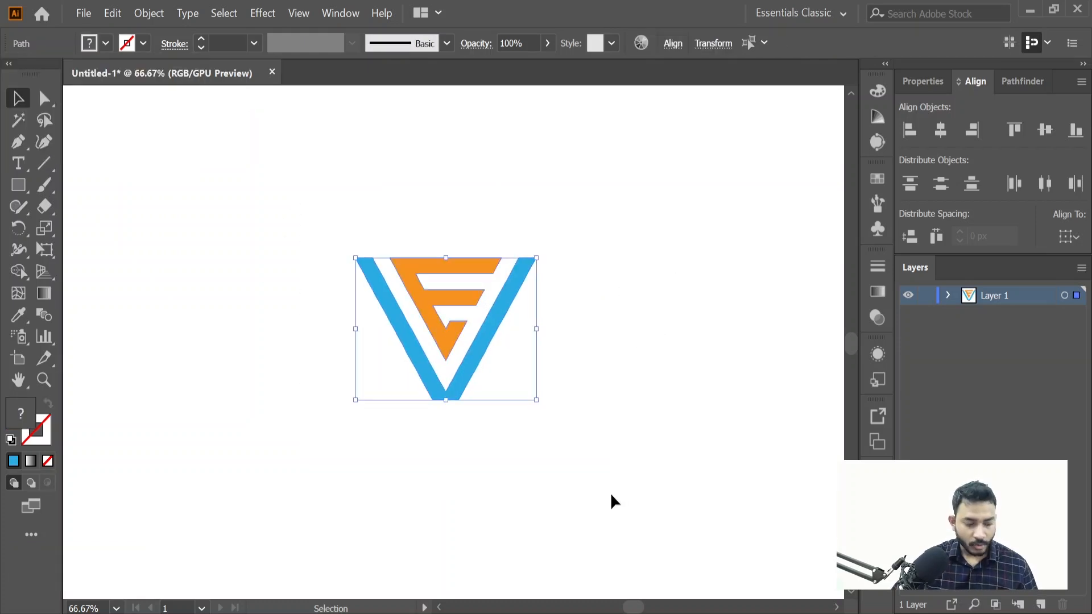
pyautogui.hotkey('ctrl', 'c')
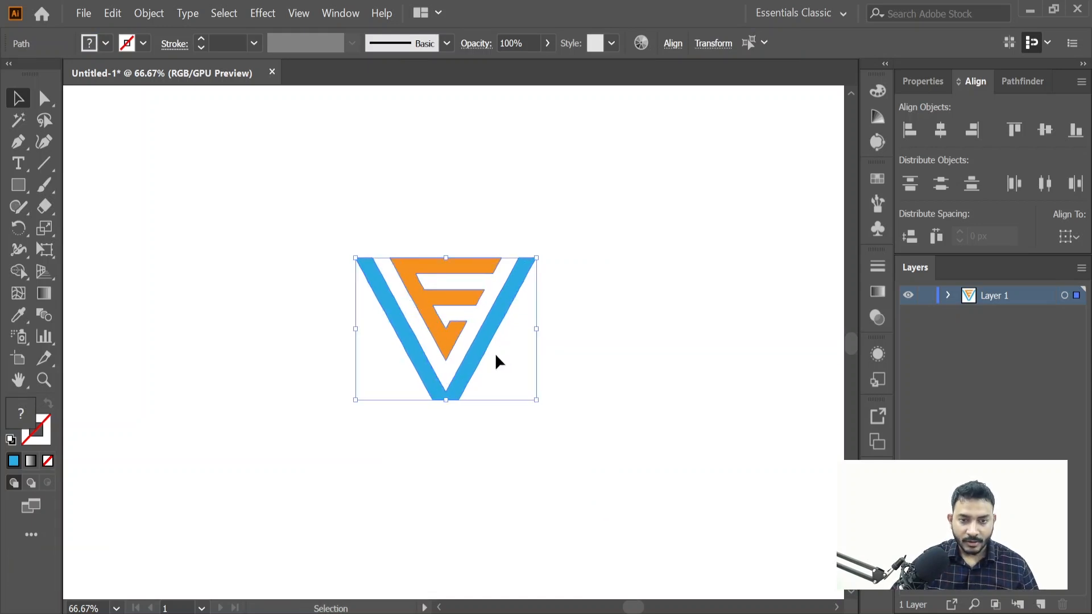
pyautogui.click(624, 613)
pyautogui.press('space')
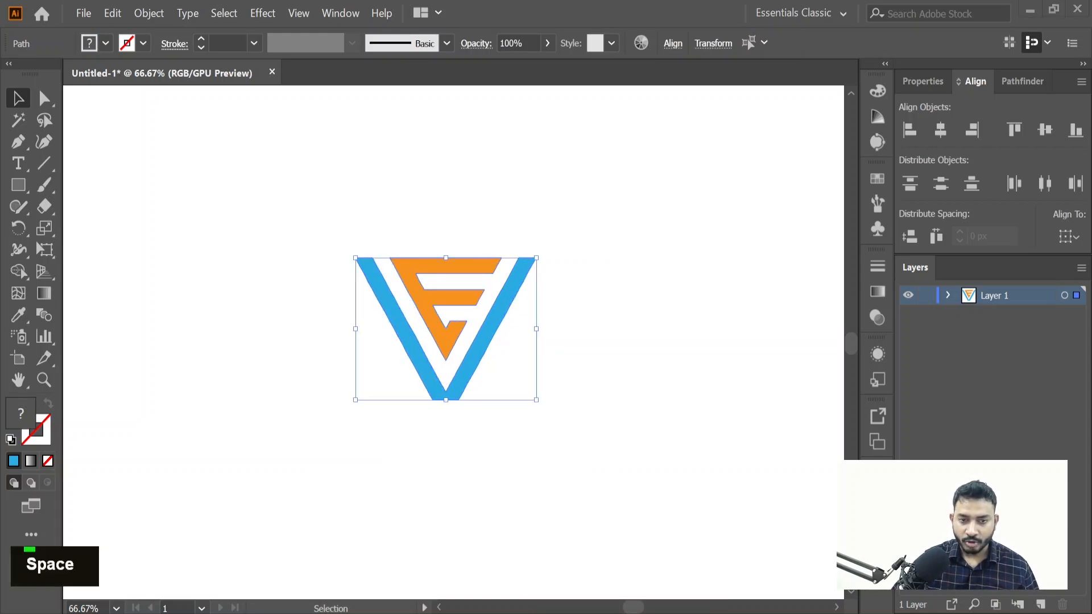
# Open the contents of the Your Text smart object, dismissing the missing fonts dialog without resolving them.
pyautogui.click(920, 375)
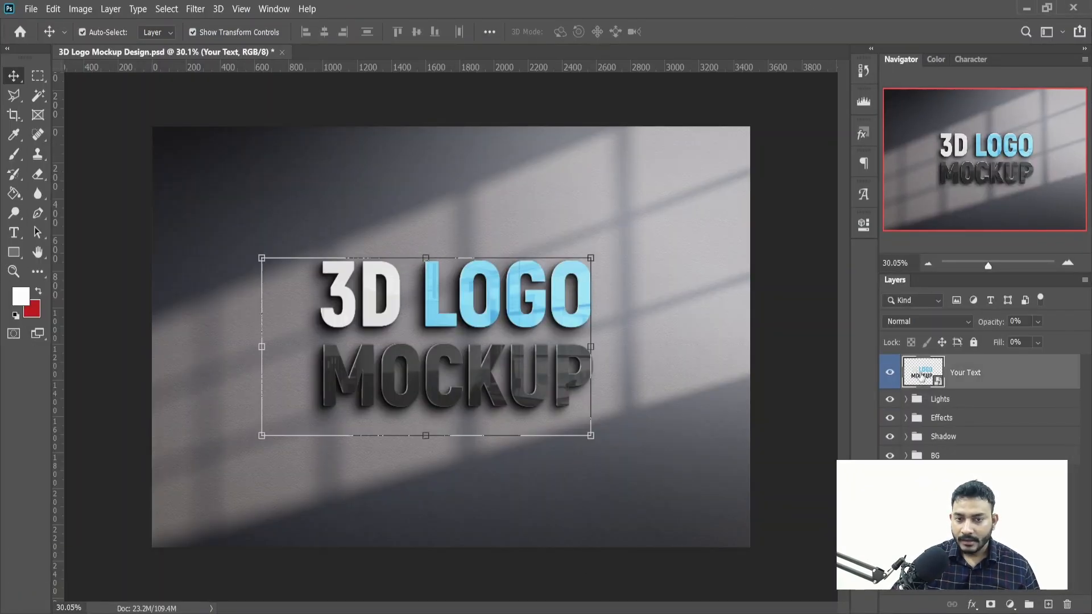
pyautogui.doubleClick(923, 374)
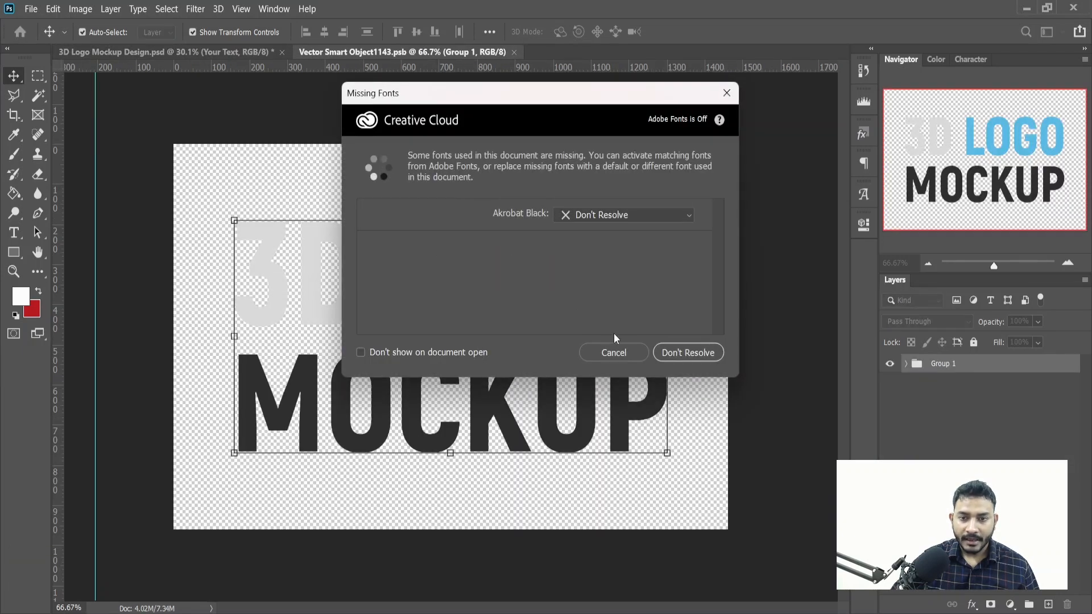
pyautogui.click(613, 352)
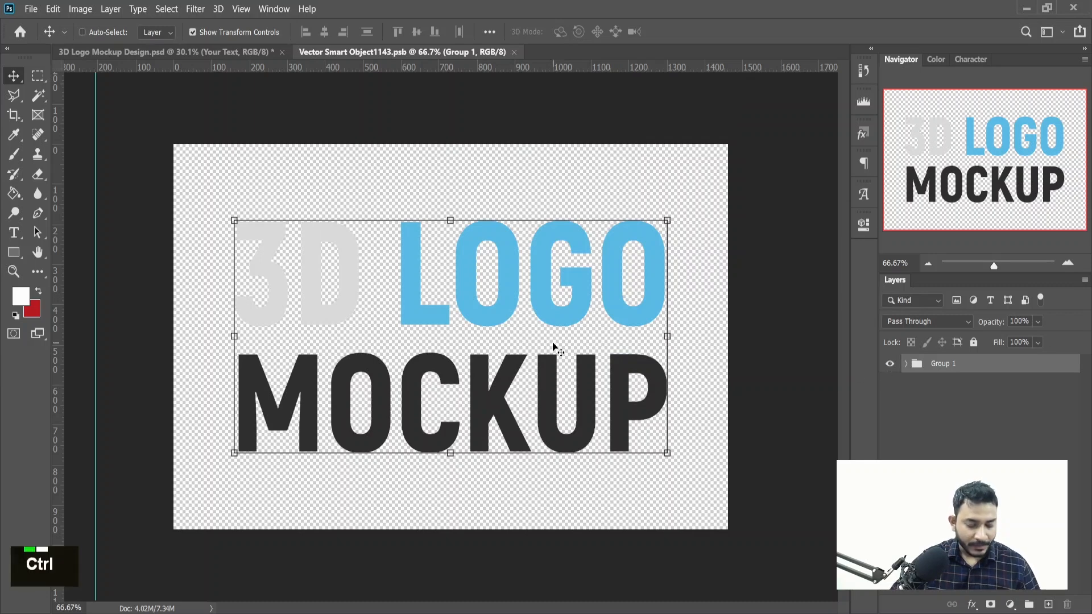
# Paste the logo into the smart object, commit its placement and hide the Group 1 placeholder text.
pyautogui.hotkey('ctrl', 'v')
pyautogui.click(603, 169)
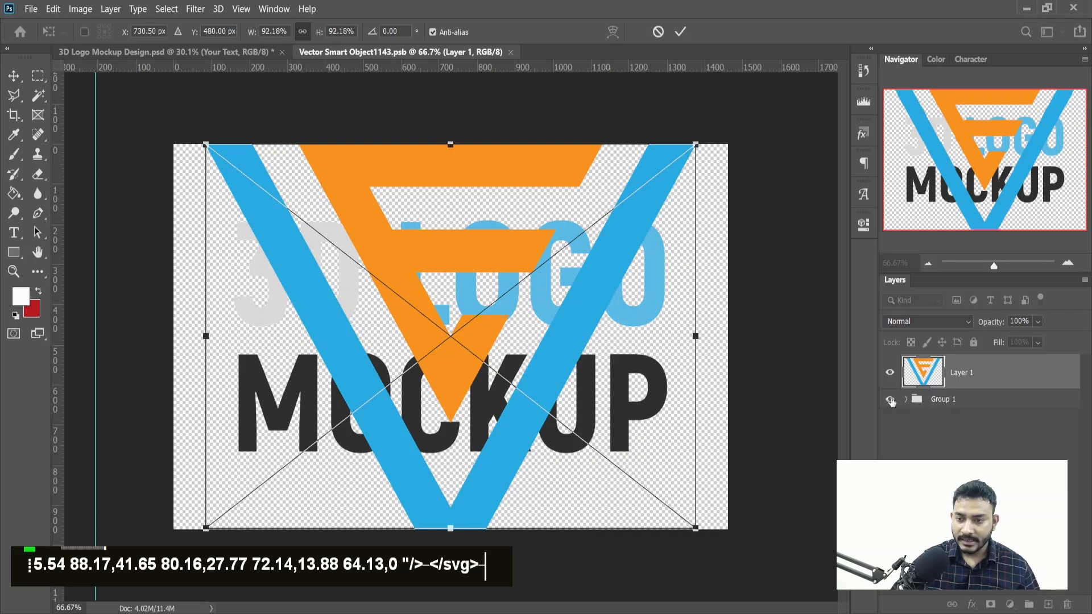
pyautogui.press('Return')
pyautogui.click(891, 400)
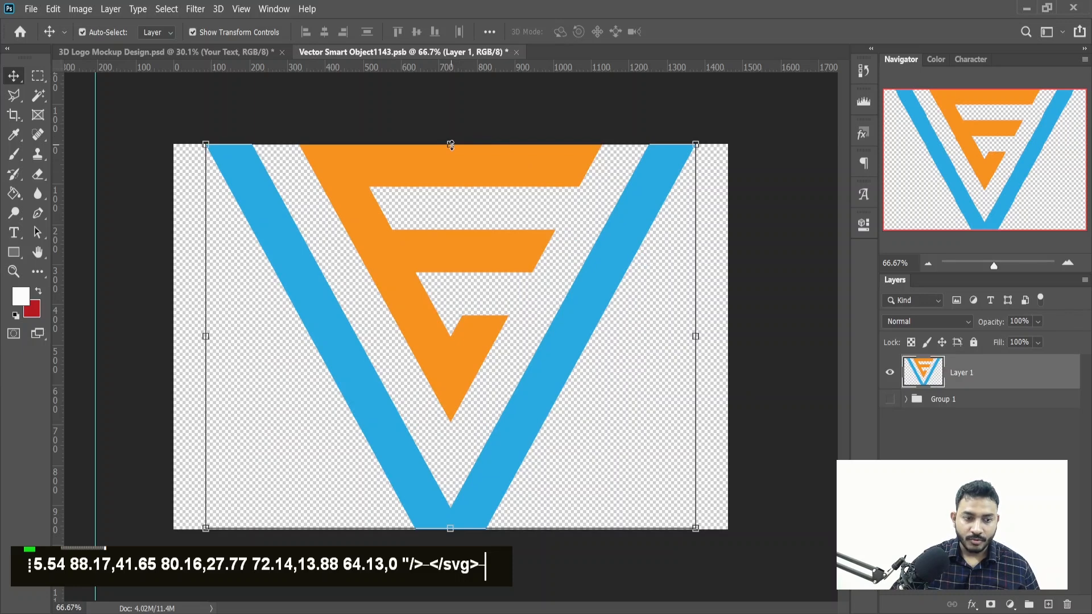
# Scale the pasted logo down proportionally about its centre to about 91%.
pyautogui.moveTo(450, 145); pyautogui.dragTo(450, 177)
pyautogui.moveTo(477, 272); pyautogui.dragTo(477, 254)
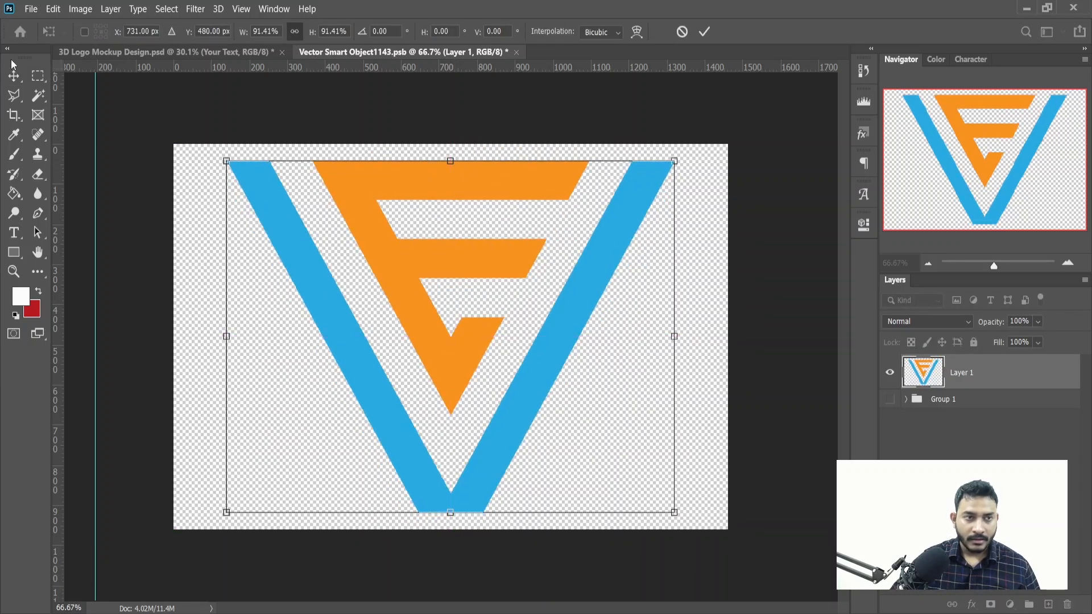
pyautogui.press('Return')
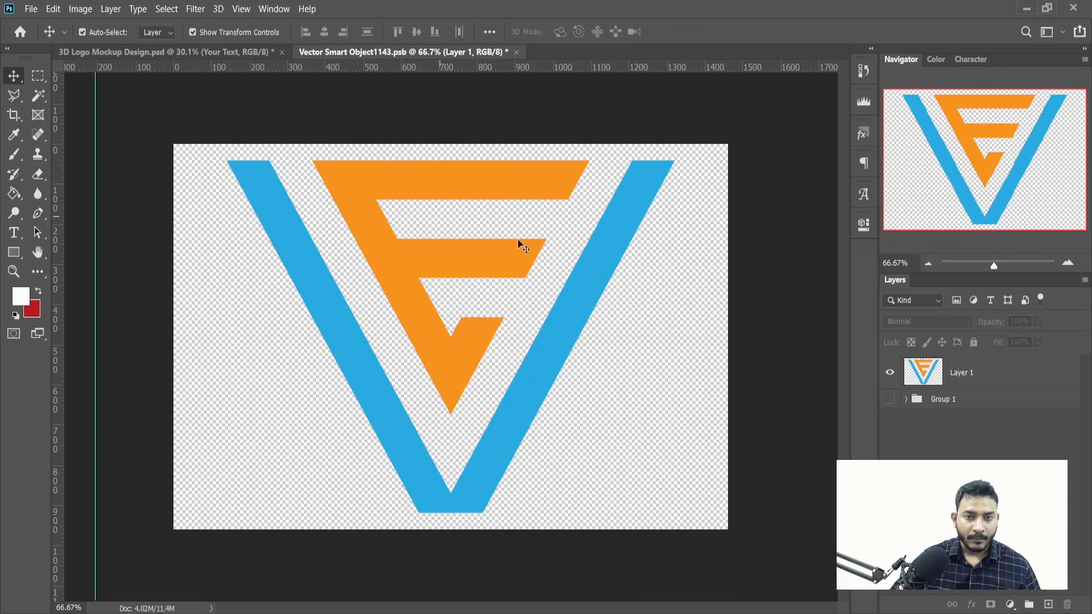
# Save the smart object, return to 3D Logo Mockup Design.psd and deselect the Your Text layer.
pyautogui.hotkey('ctrl', 's')
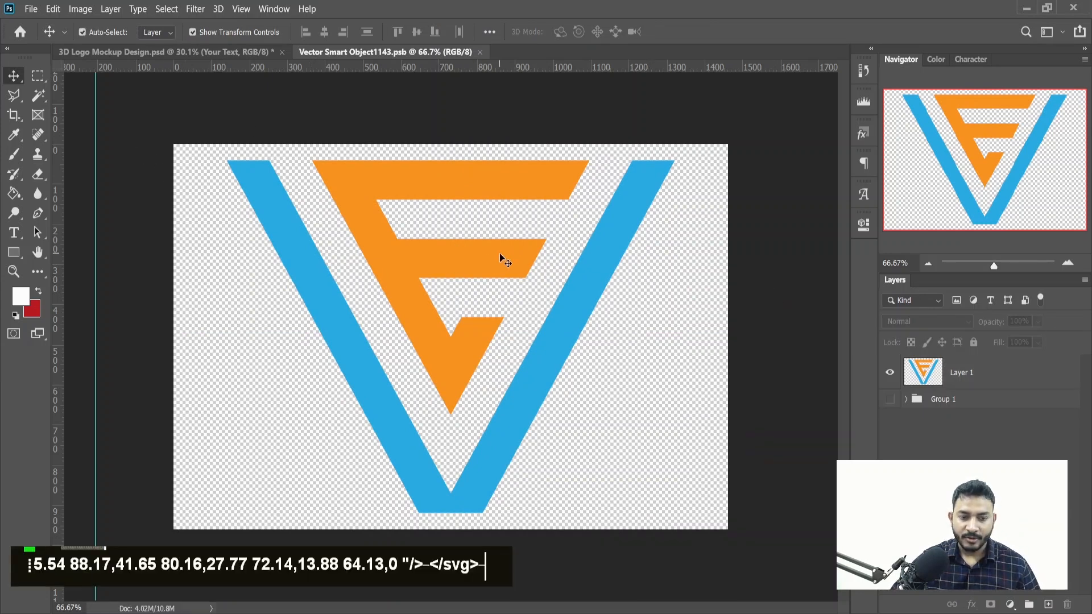
pyautogui.click(229, 56)
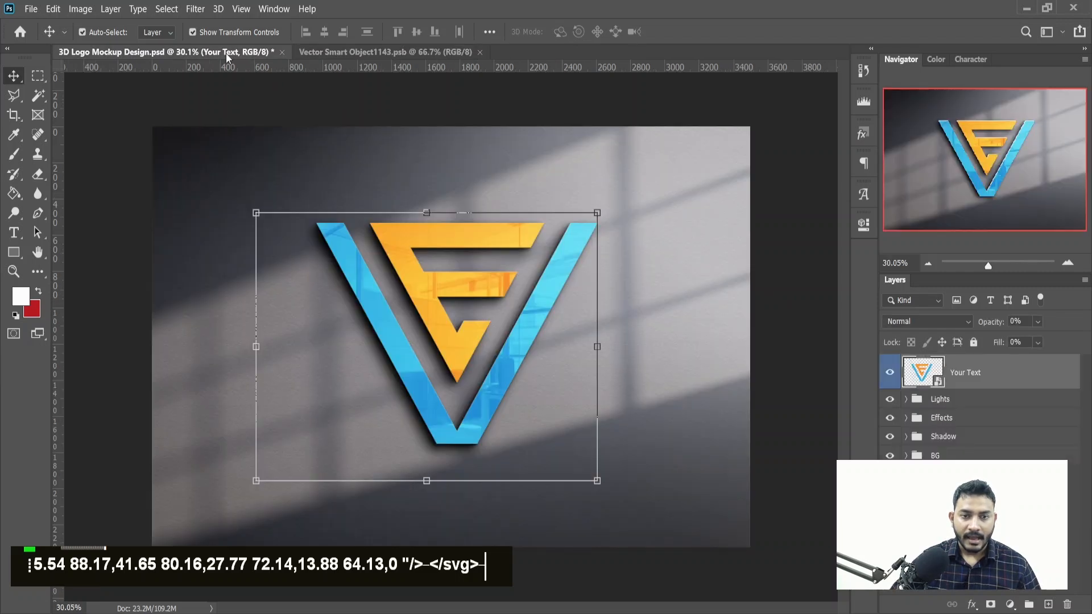
pyautogui.click(520, 103)
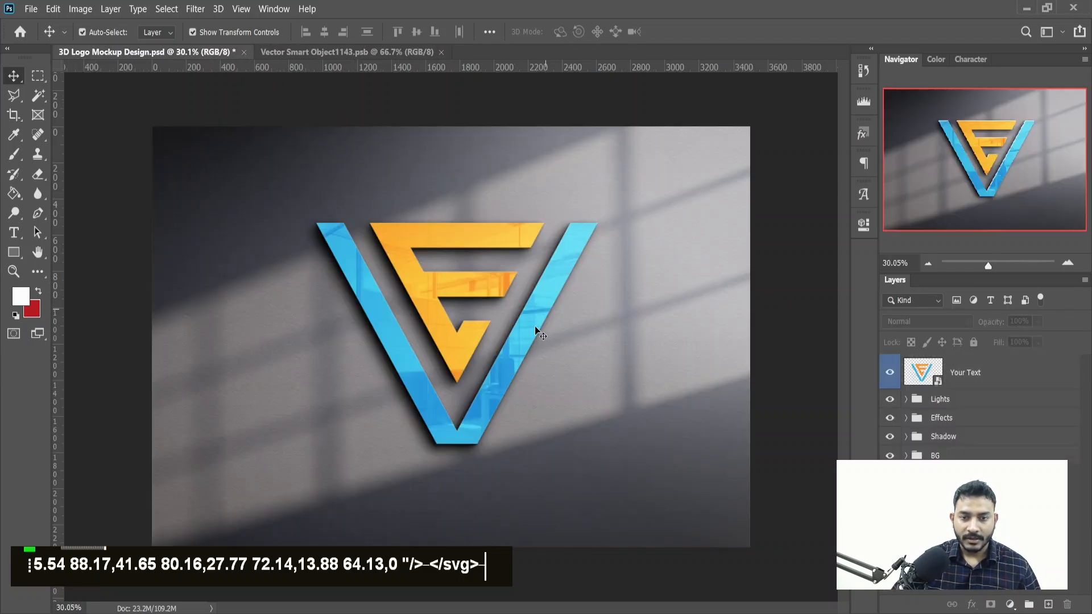